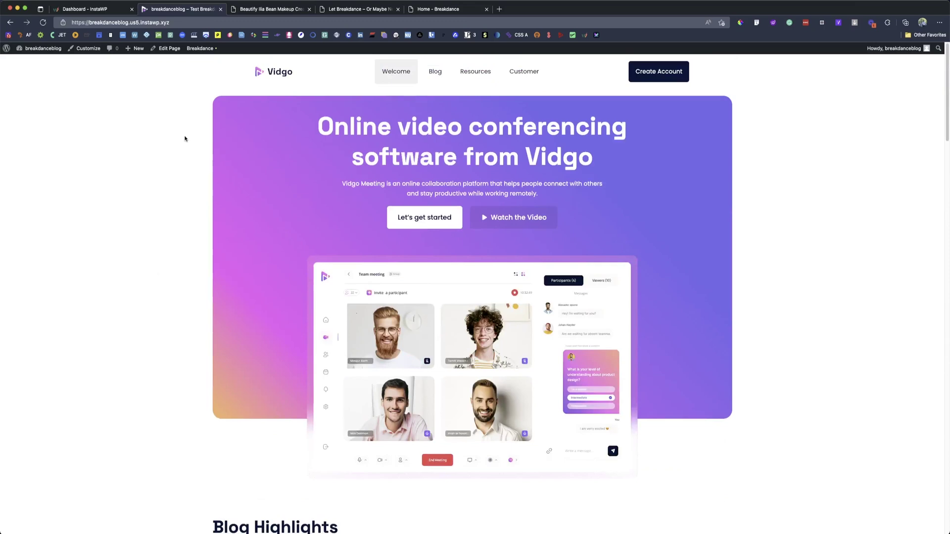
Bring up the Vidgo demo homepage, 'Online video conferencing software from Vidgo'.
mouse_move(200, 48)
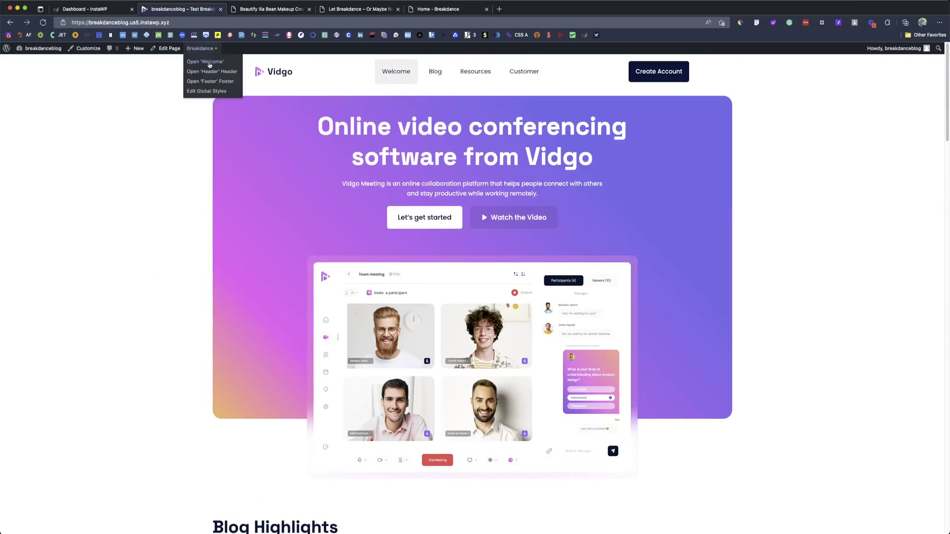
Launch the Welcome page in the Breakdance builder and select the hero heading.
click(205, 61)
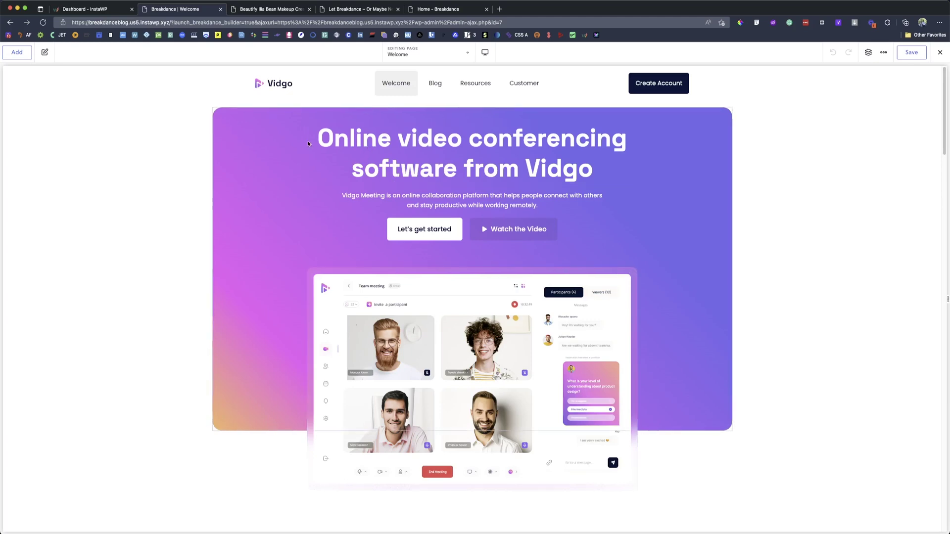
click(430, 142)
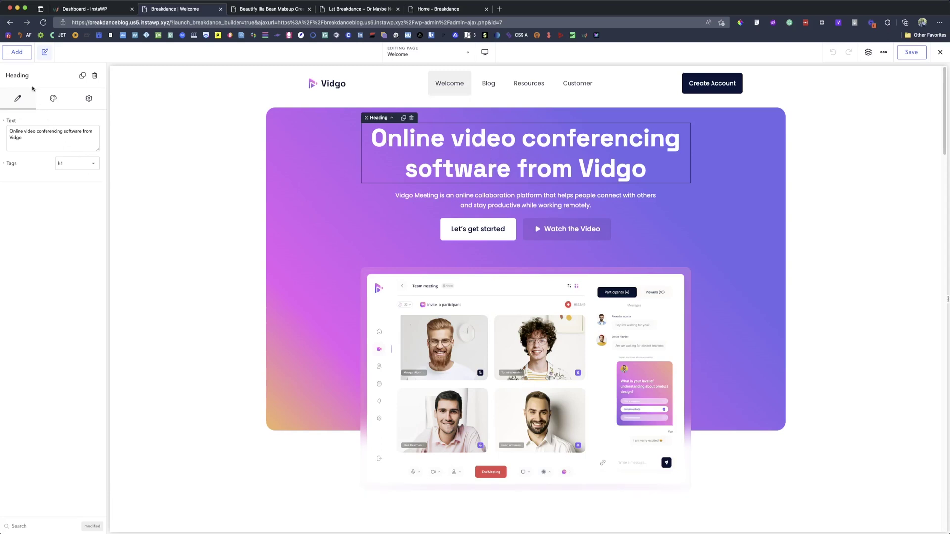
click(16, 52)
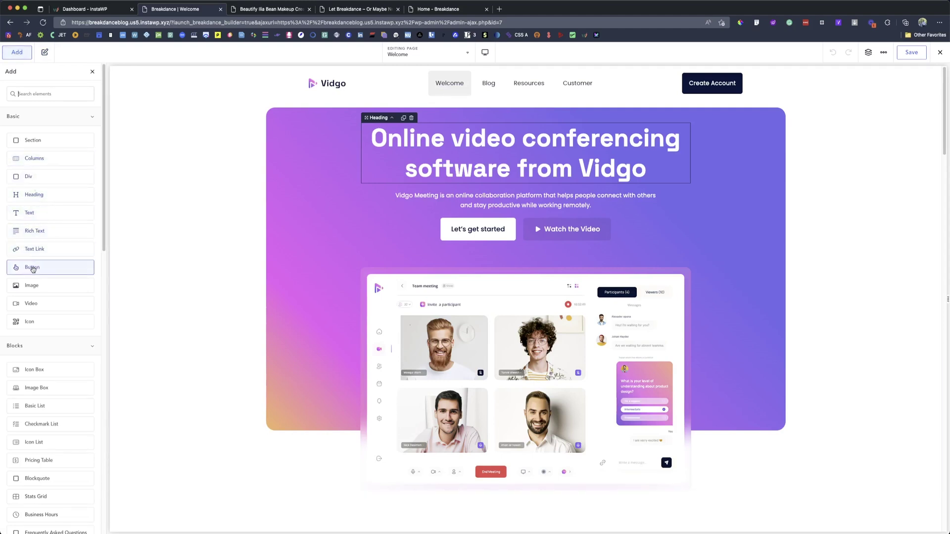
drag(32, 268, 529, 197)
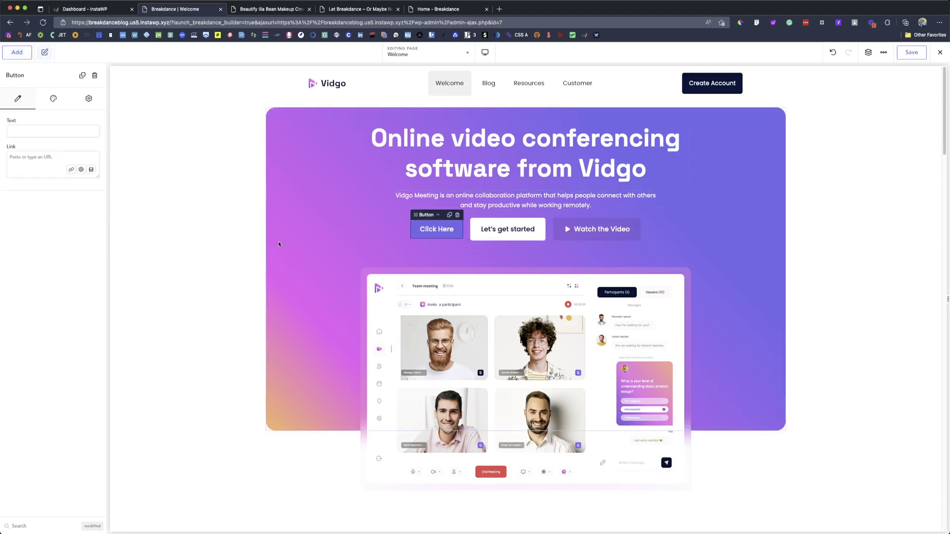
click(457, 215)
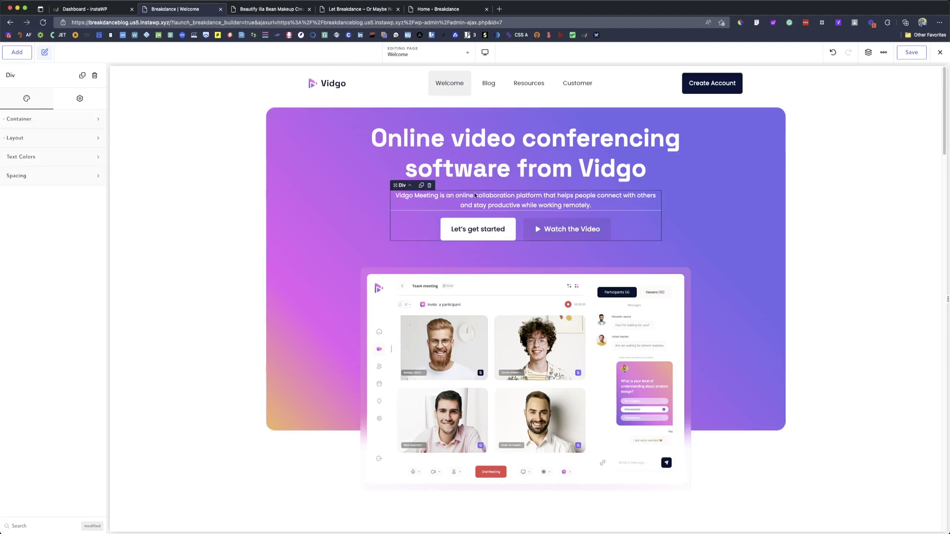
click(421, 171)
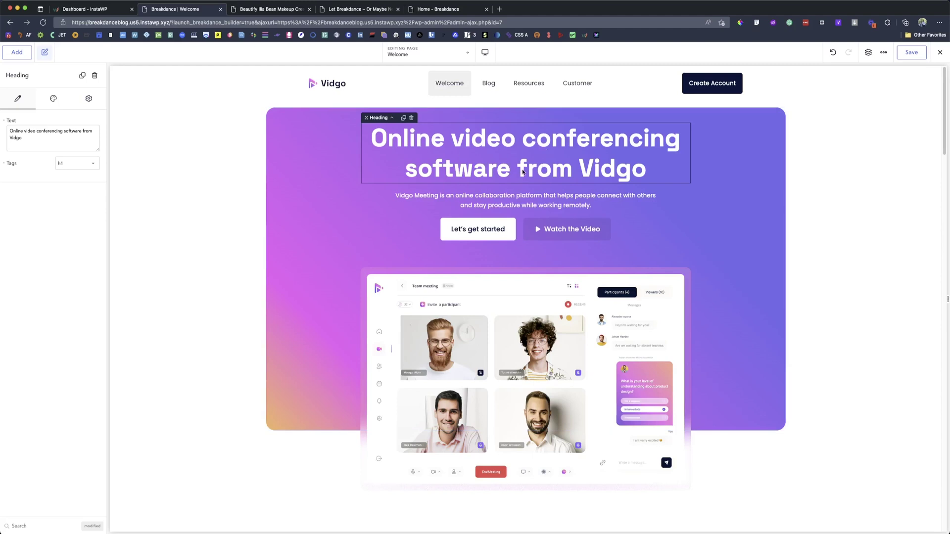
click(16, 52)
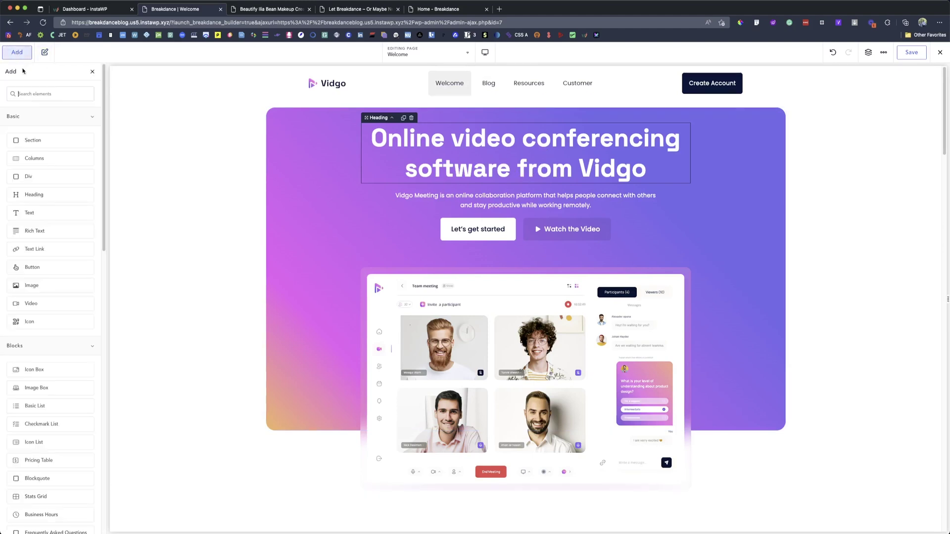
click(42, 290)
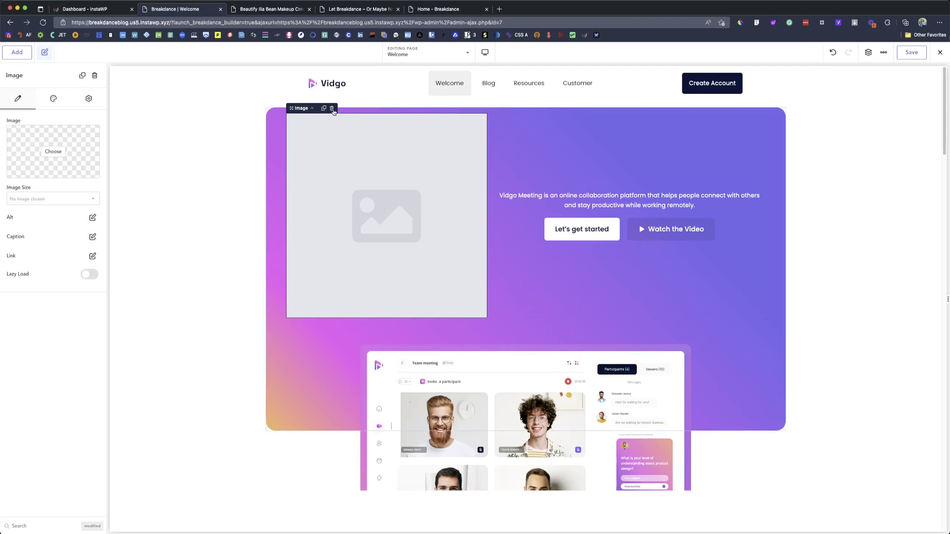
key(super+z)
scroll(425, 285, down, 12)
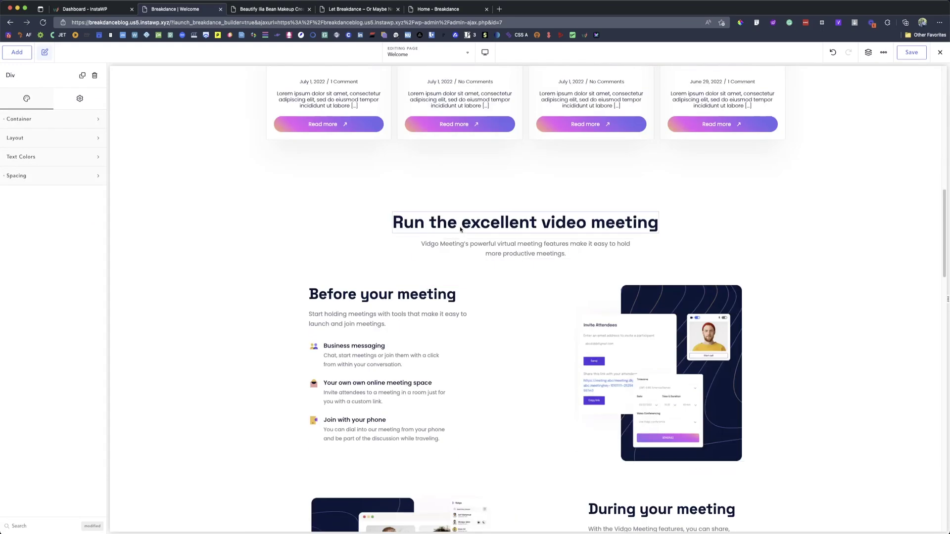
Add and remove a test image below the paragraph, then show the meeting heading's Style settings.
click(492, 246)
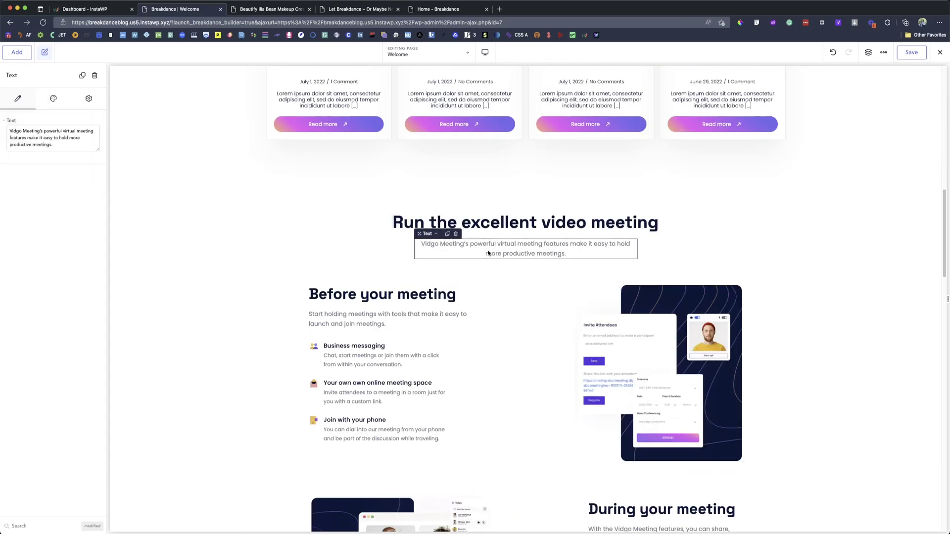
click(18, 53)
click(41, 284)
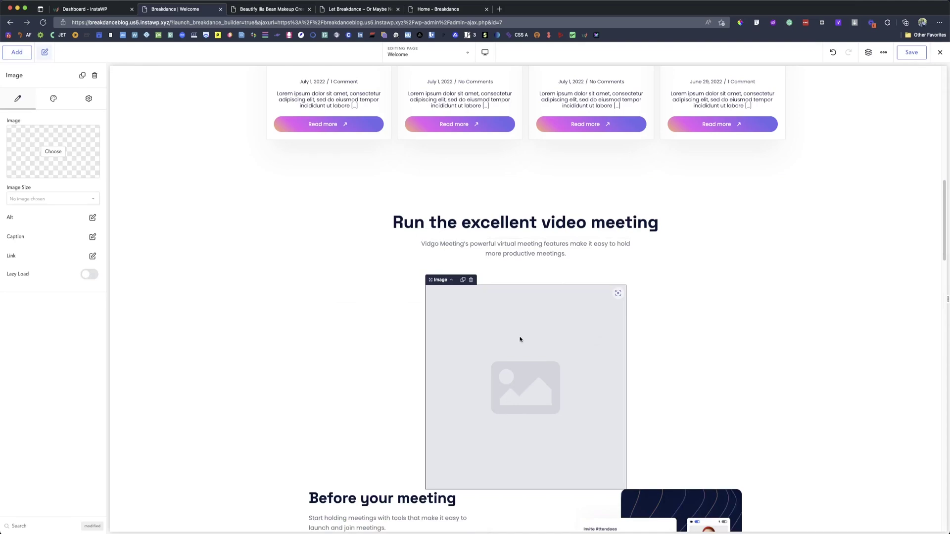
click(471, 280)
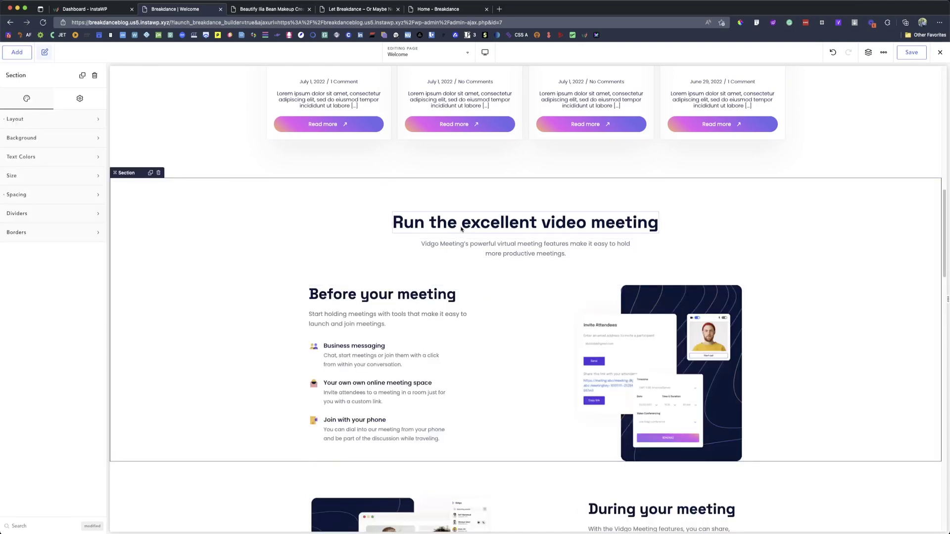
click(433, 224)
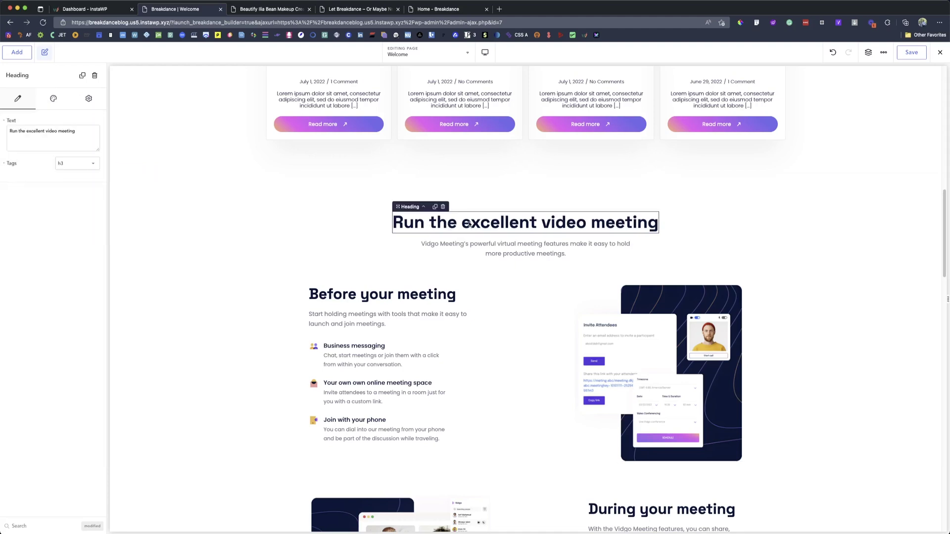
click(54, 99)
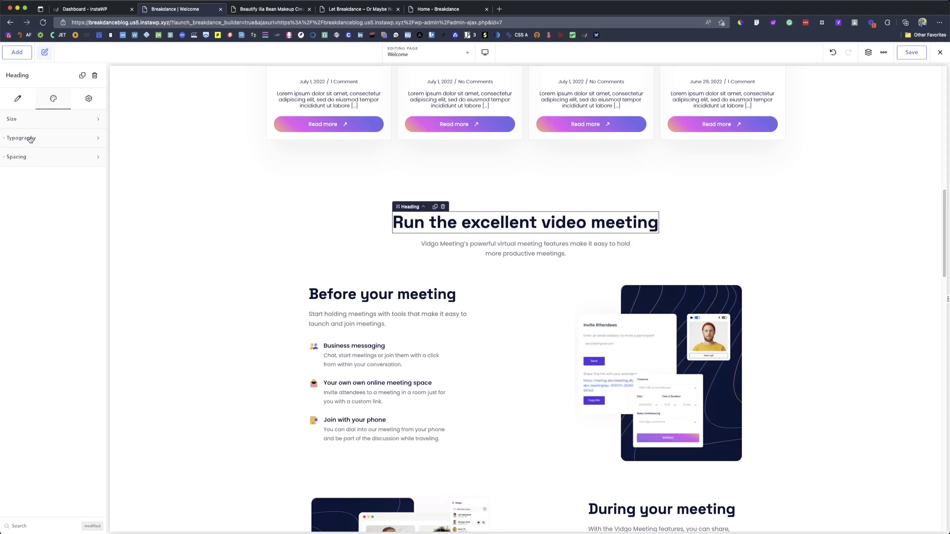
click(51, 141)
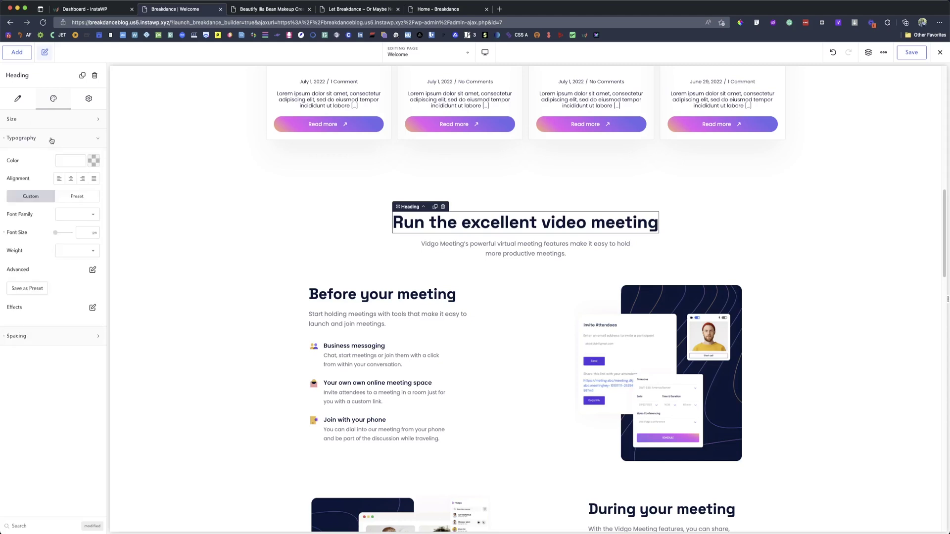
click(93, 160)
drag(72, 209, 99, 185)
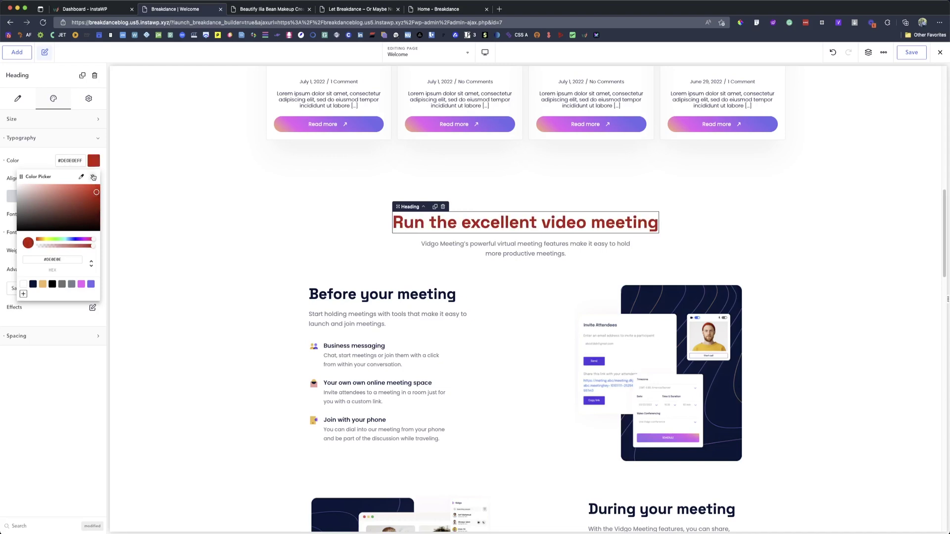
click(92, 177)
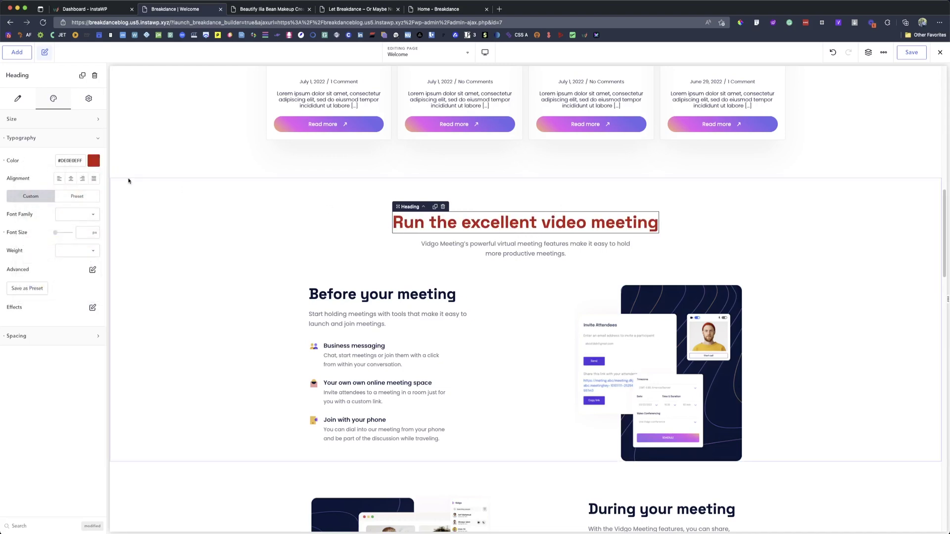
click(4, 161)
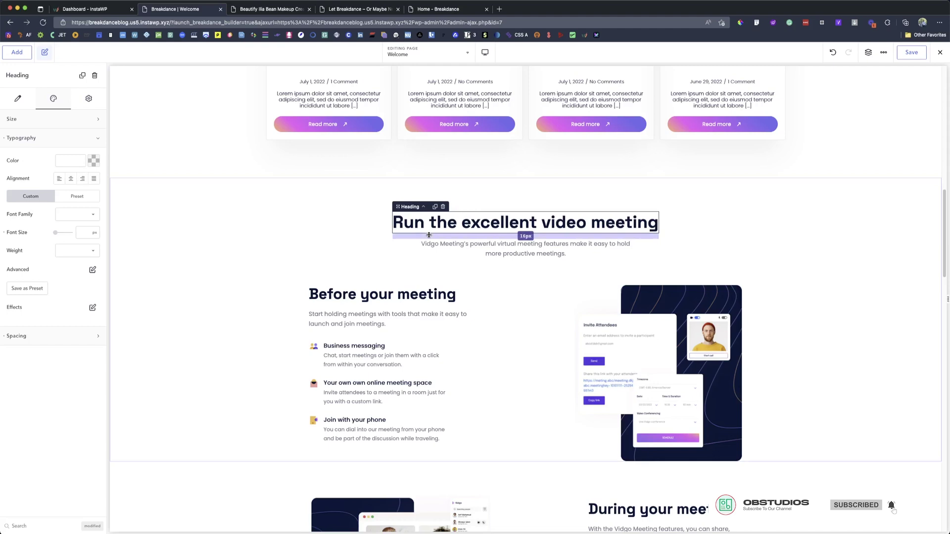
Open Global Settings and browse the global colour palette.
click(883, 53)
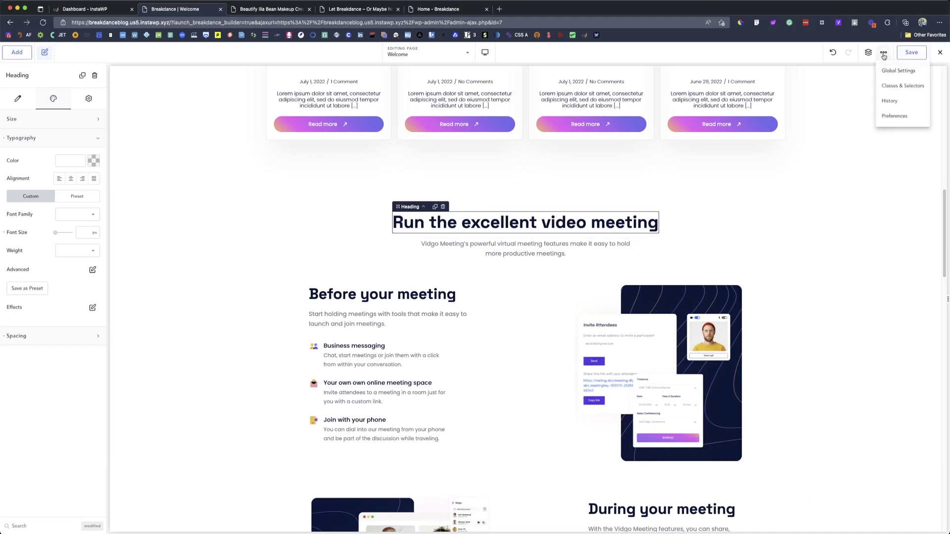
click(900, 71)
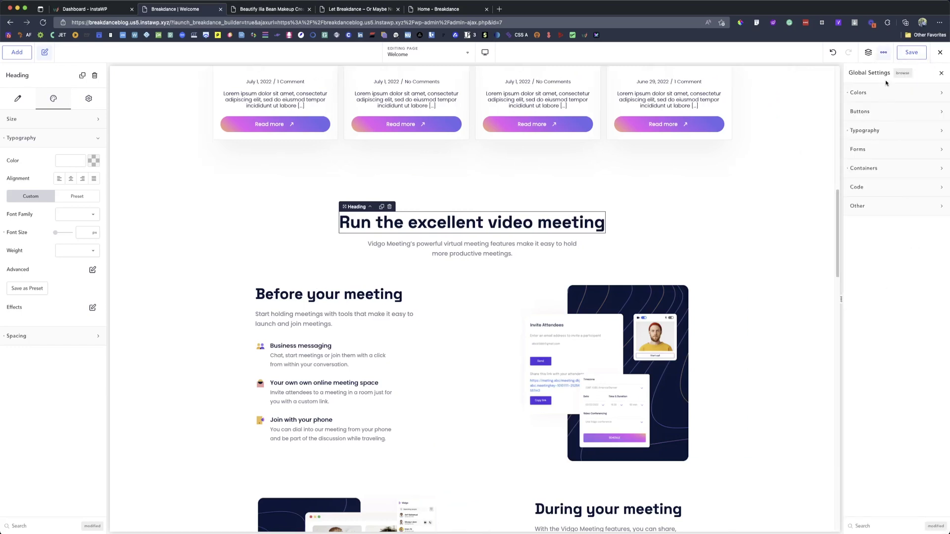
click(886, 96)
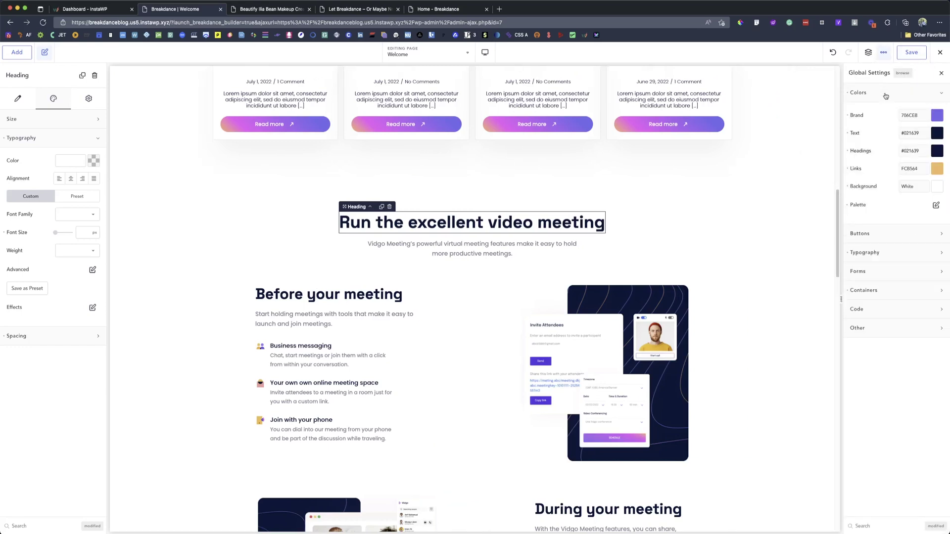
click(935, 205)
scroll(895, 297, down, 2)
scroll(896, 277, up, 2)
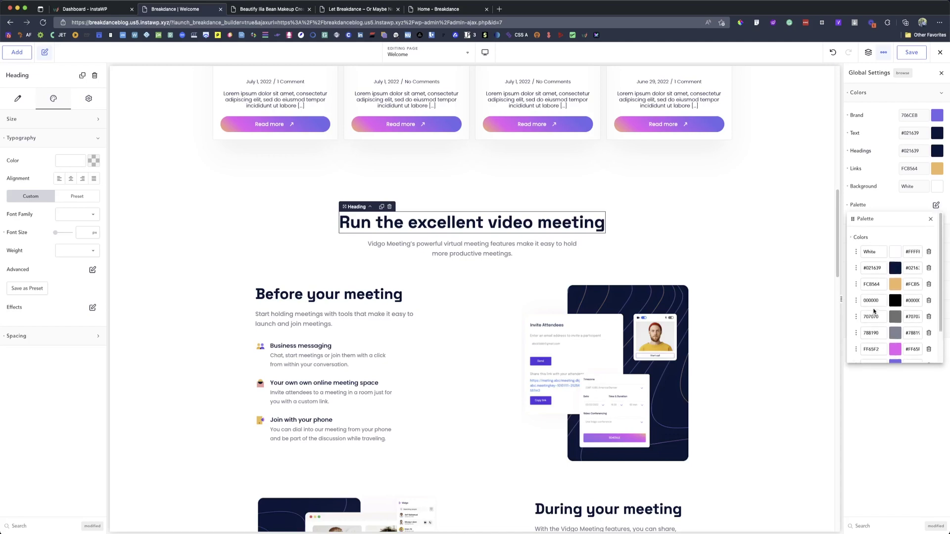
click(887, 200)
click(939, 93)
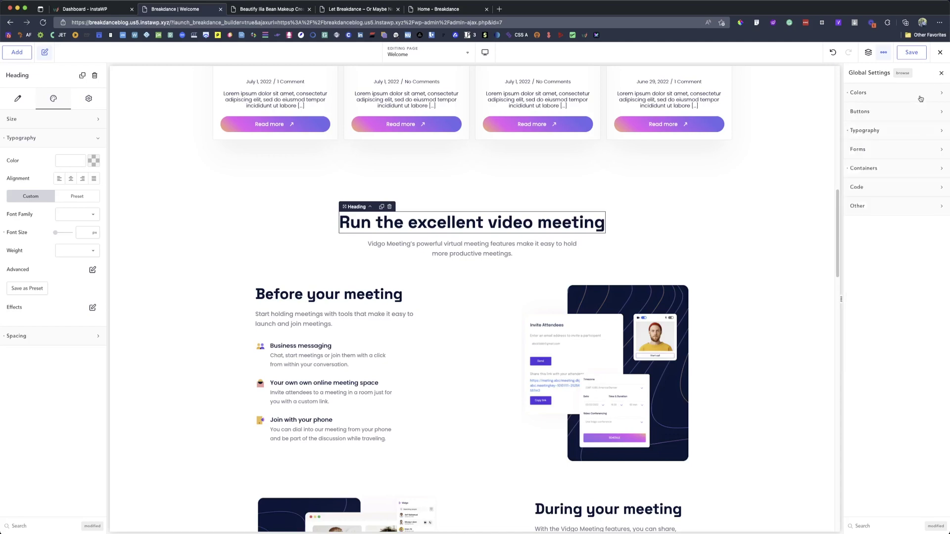
Look through the global Typography presets without changing them.
click(879, 131)
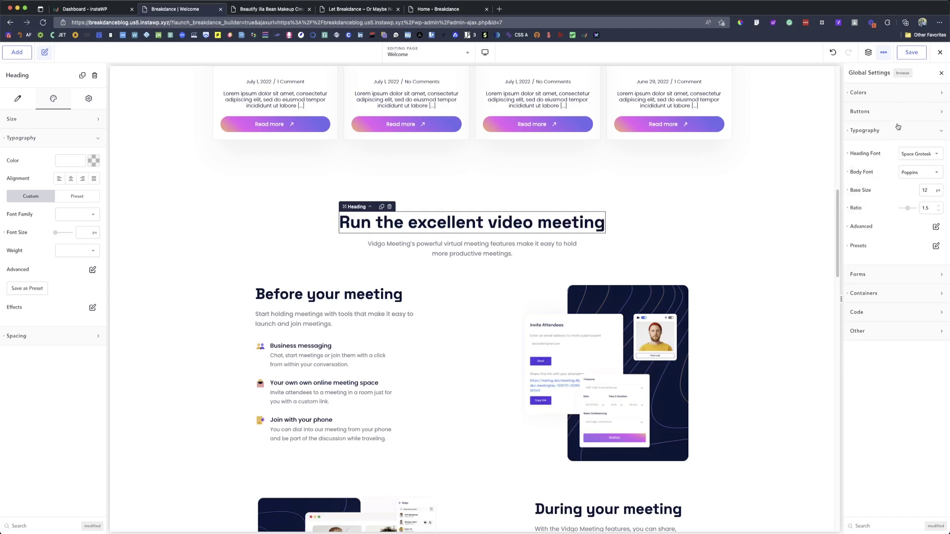
click(935, 246)
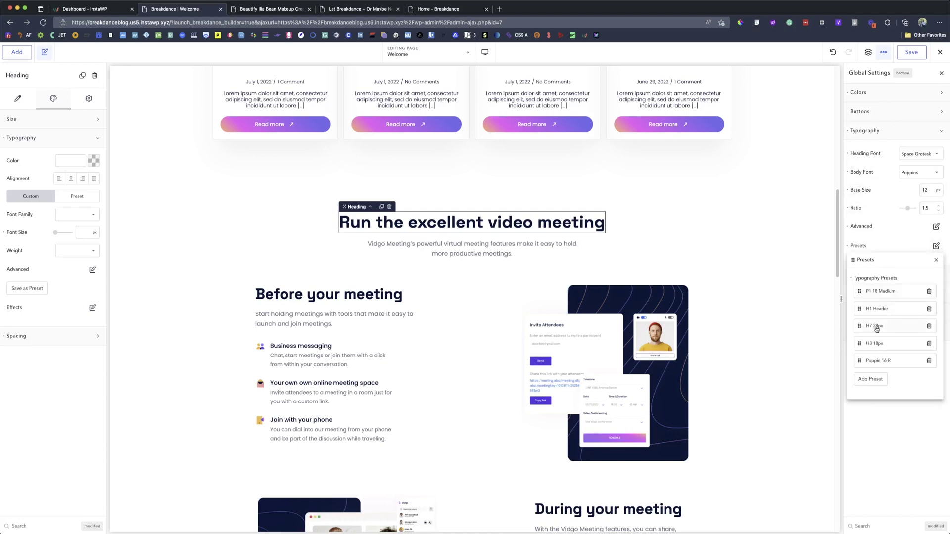
click(899, 236)
click(881, 132)
Try a darker Primary button background, clear it again, then exit to WordPress.
click(872, 112)
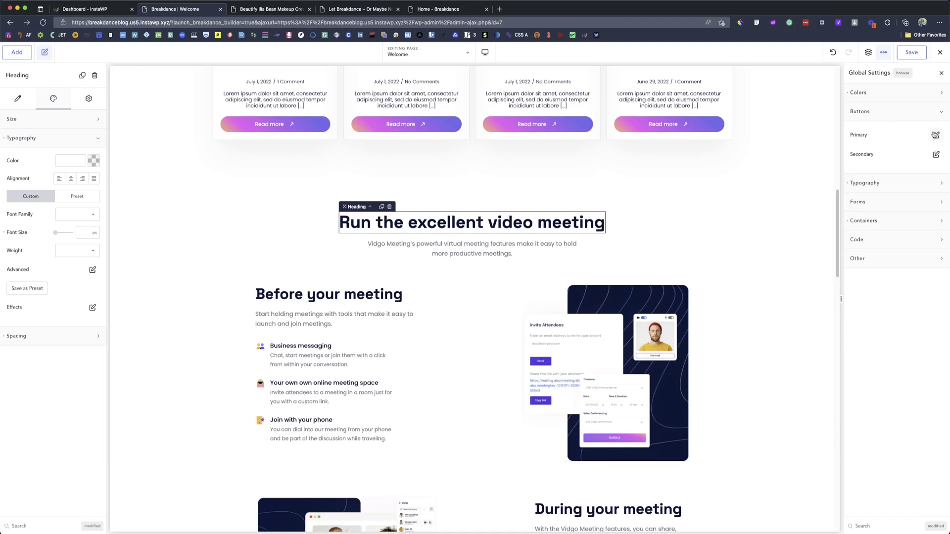
click(936, 135)
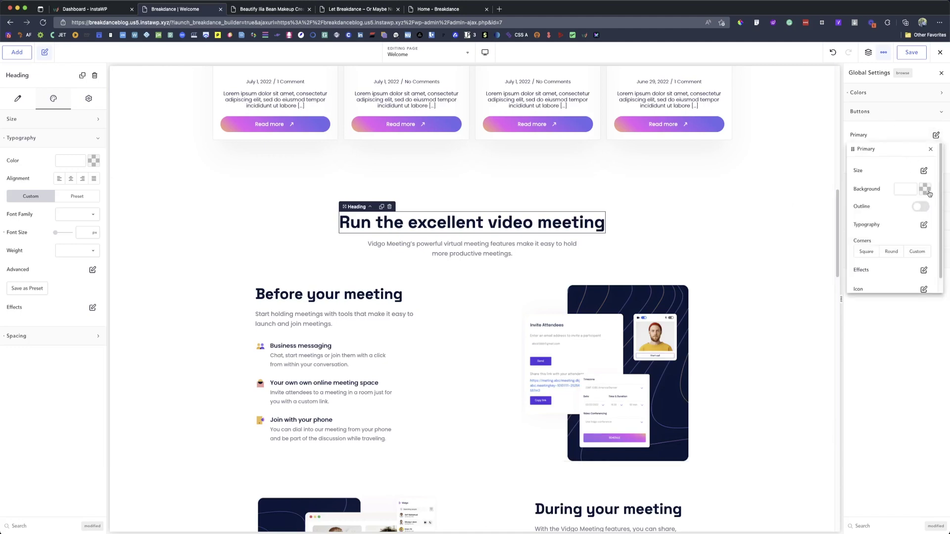
click(925, 188)
drag(914, 223, 916, 237)
click(924, 205)
click(852, 189)
click(930, 149)
click(932, 114)
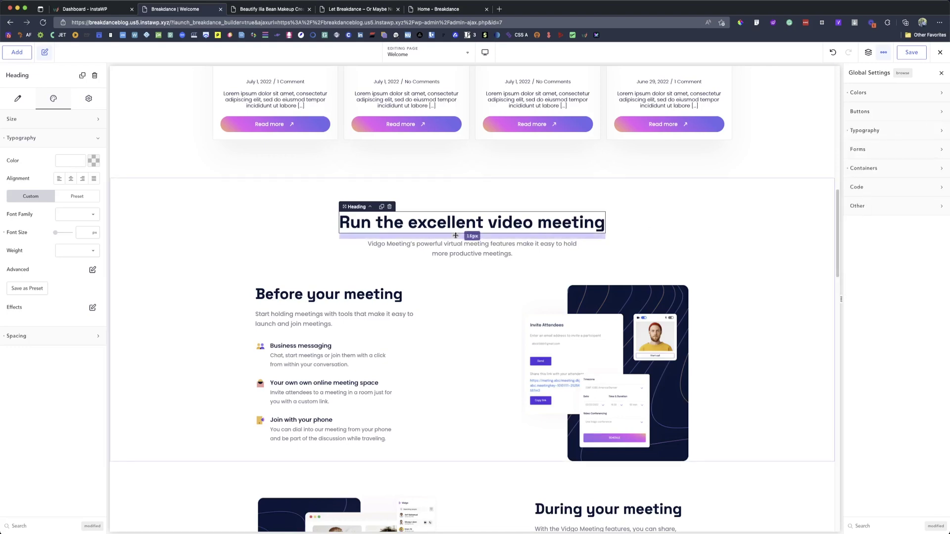
click(938, 54)
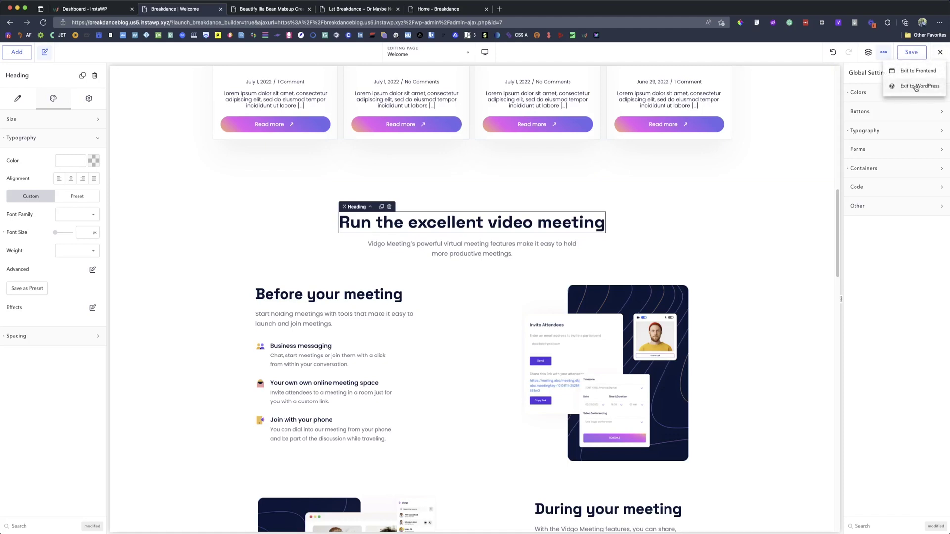
click(913, 86)
Leave the builder, visit the La Belle store's home page, then view the Breakdance website.
click(501, 180)
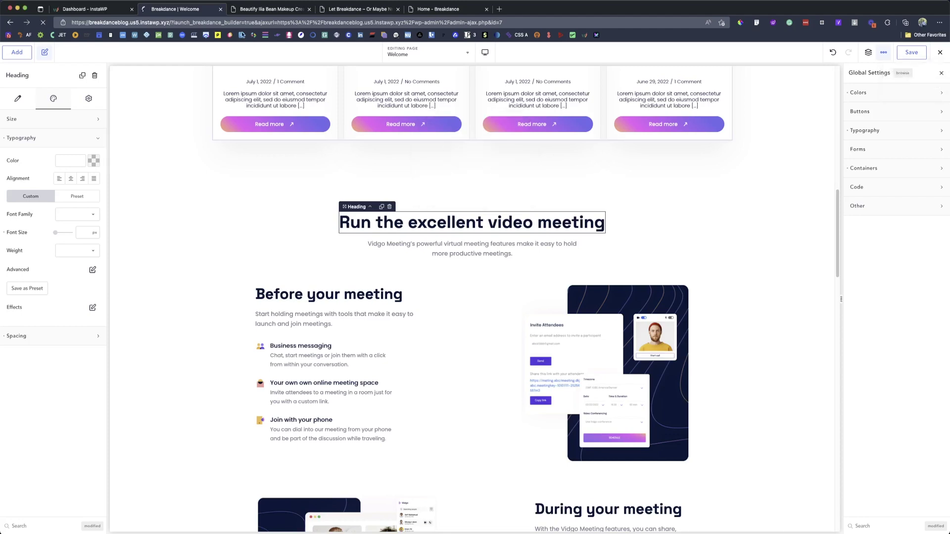
click(258, 11)
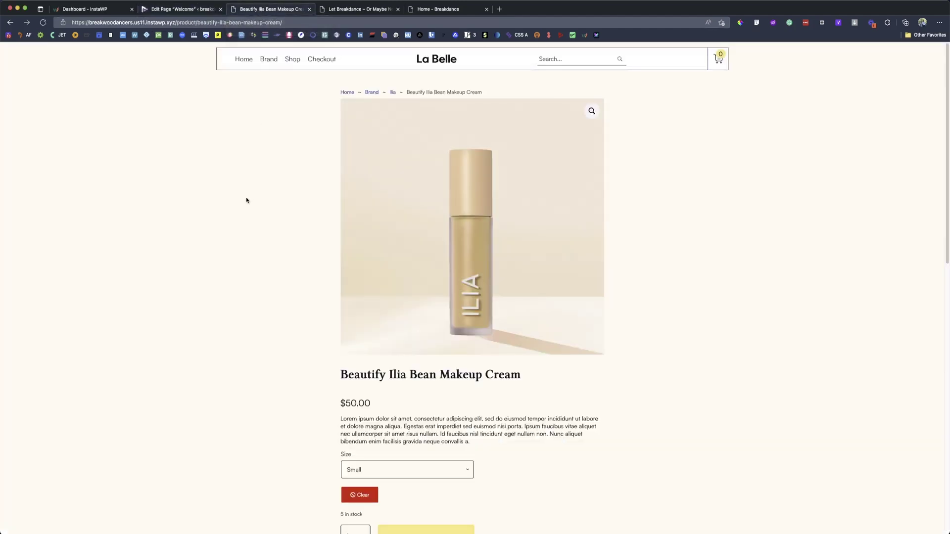
click(243, 60)
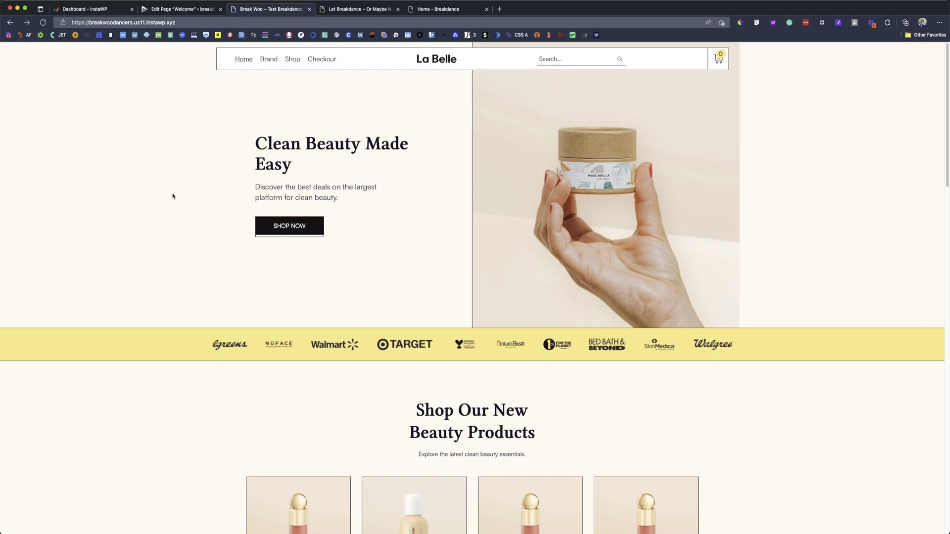
click(428, 10)
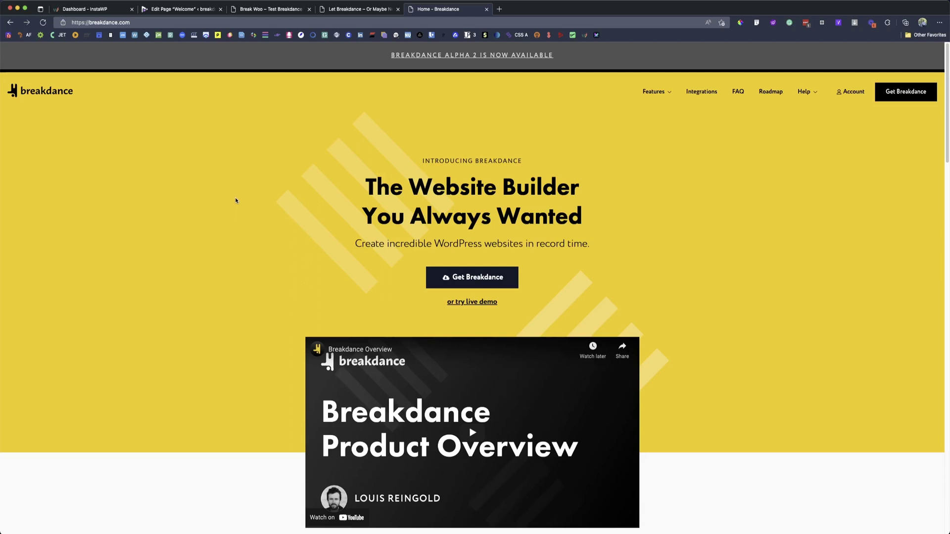
Open the Soy Hydrating Face Wash product page in the La Belle shop demo.
click(361, 9)
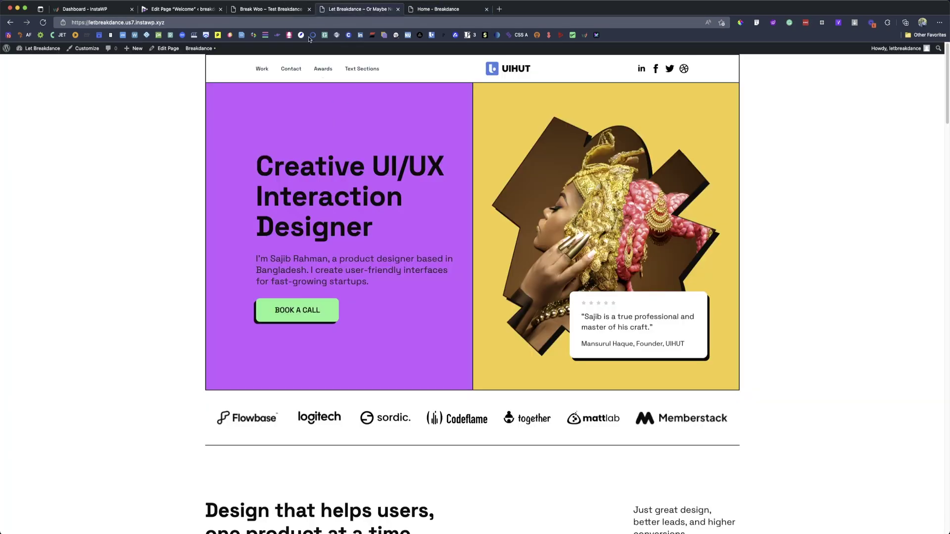
click(271, 9)
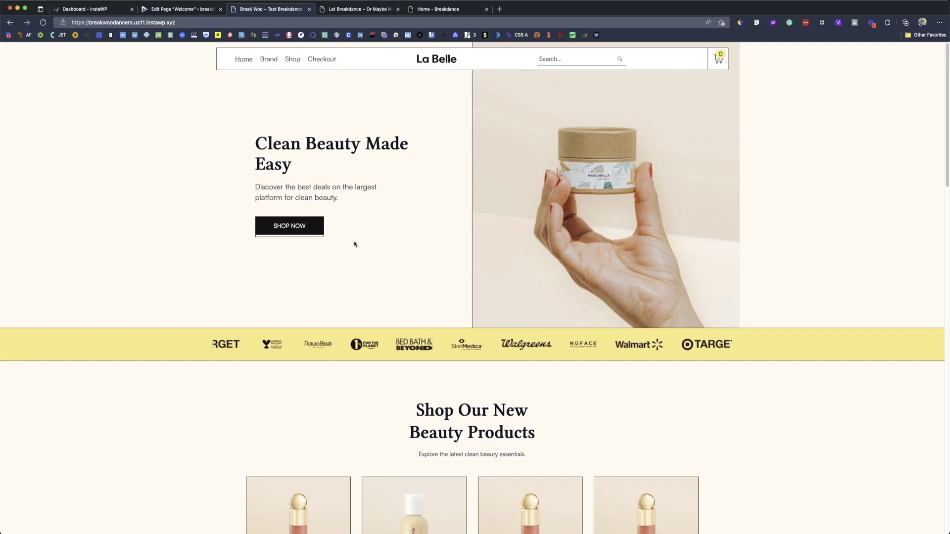
scroll(235, 407, down, 5)
click(298, 297)
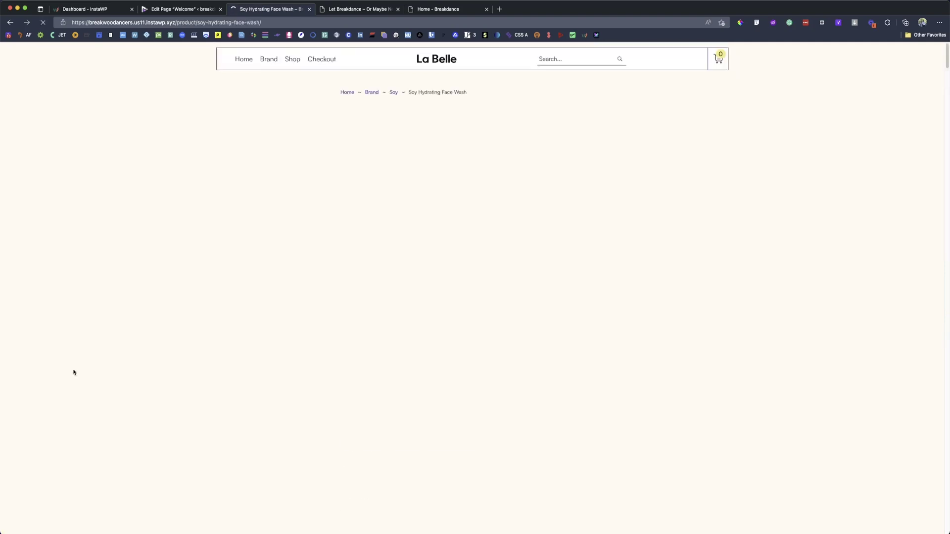
Browse the face wash's gallery images and return to the first one.
scroll(328, 236, down, 3)
scroll(221, 314, up, 3)
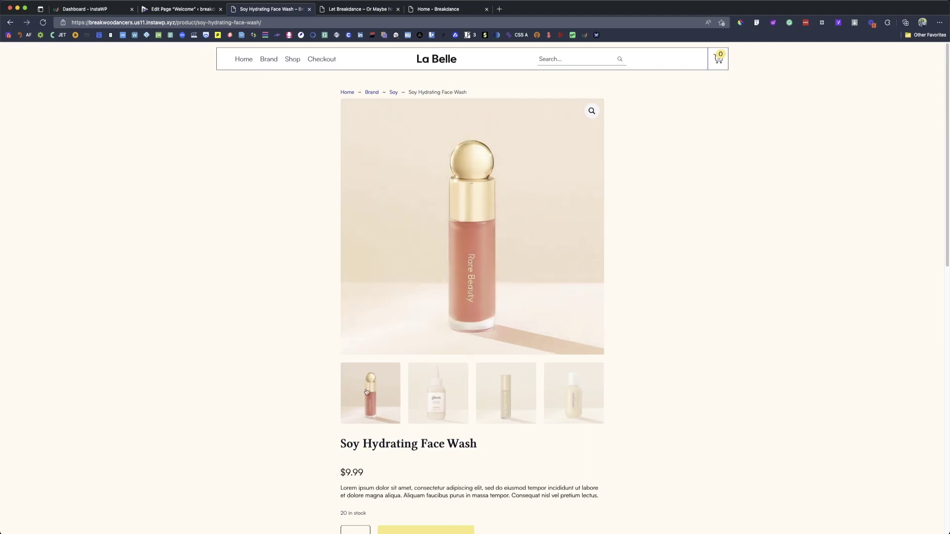
scroll(292, 323, down, 4)
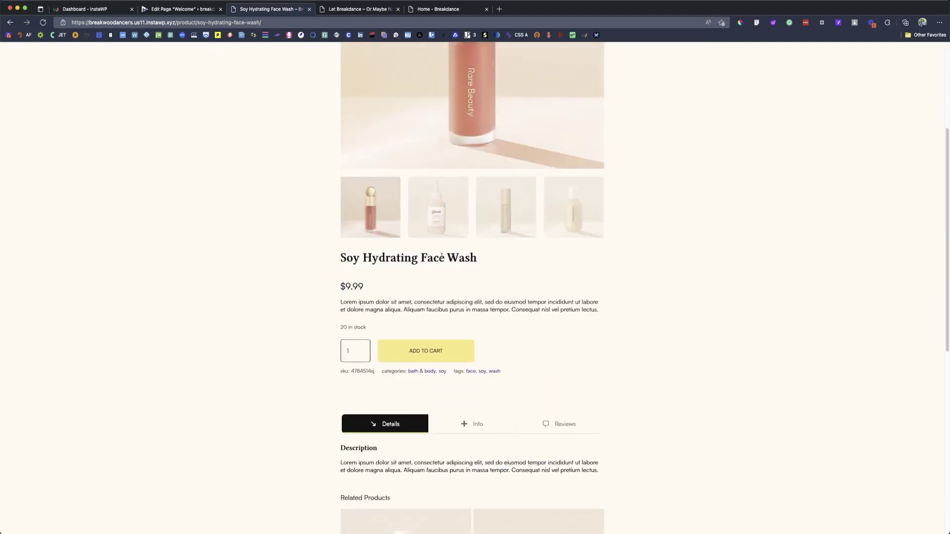
click(438, 208)
click(503, 223)
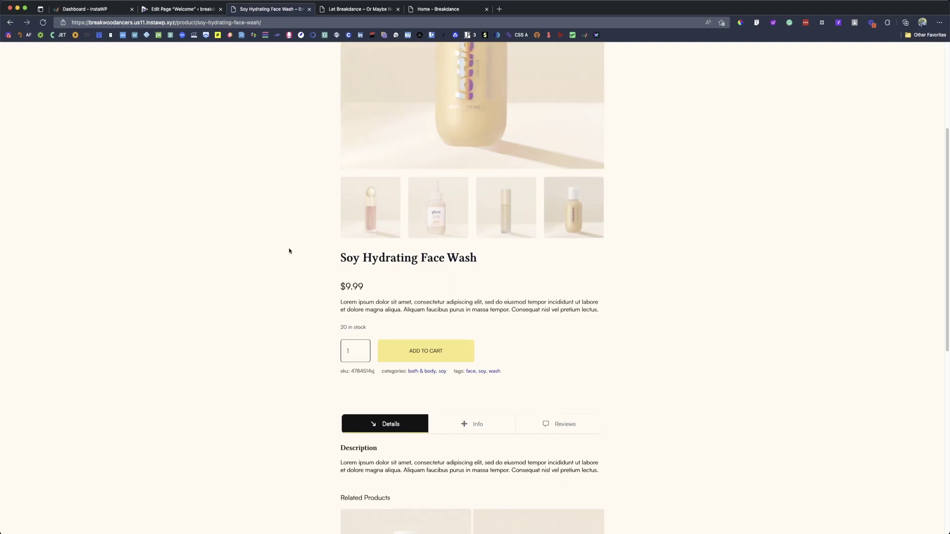
scroll(289, 251, up, 2)
click(365, 313)
Compare the product's Description, Additional information and Reviews tabs.
scroll(302, 410, up, 2)
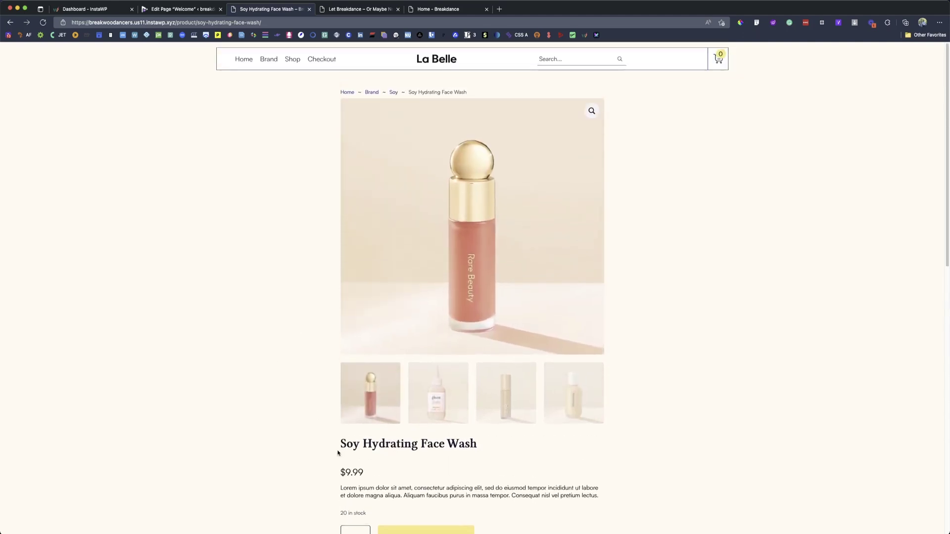
scroll(396, 453, down, 1)
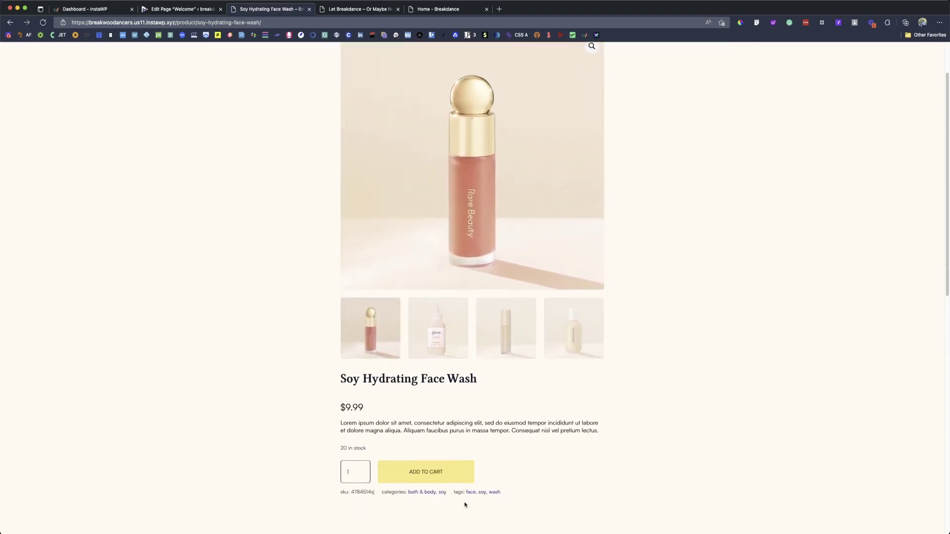
scroll(364, 491, down, 1)
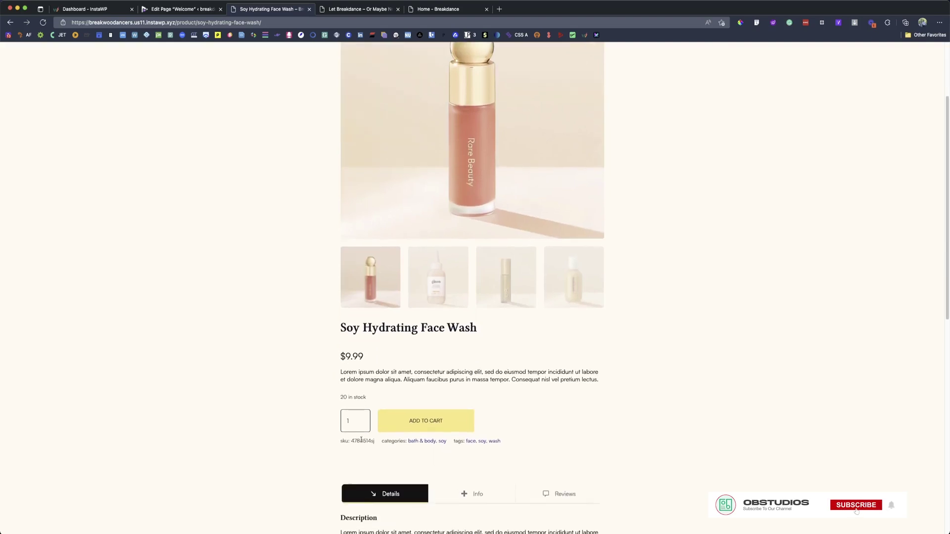
scroll(530, 458, down, 1)
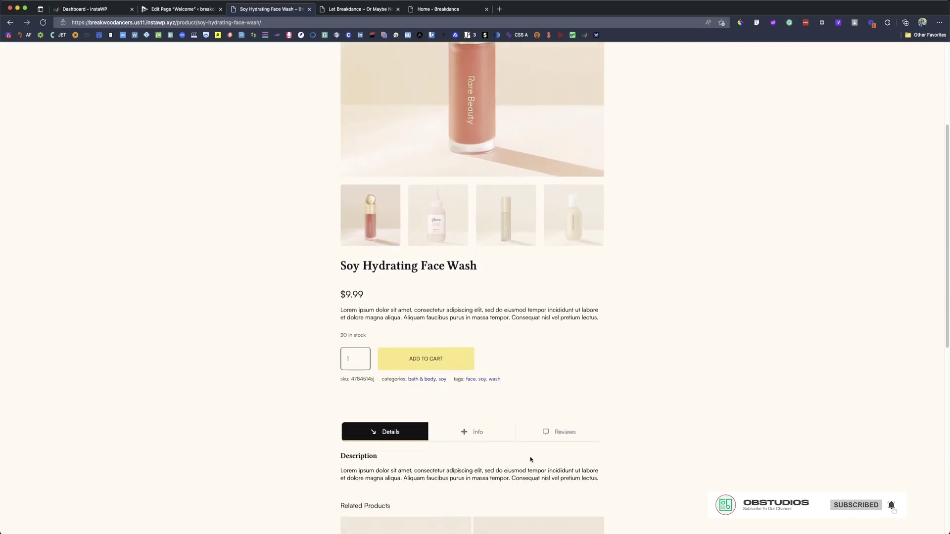
scroll(421, 363, down, 3)
click(478, 278)
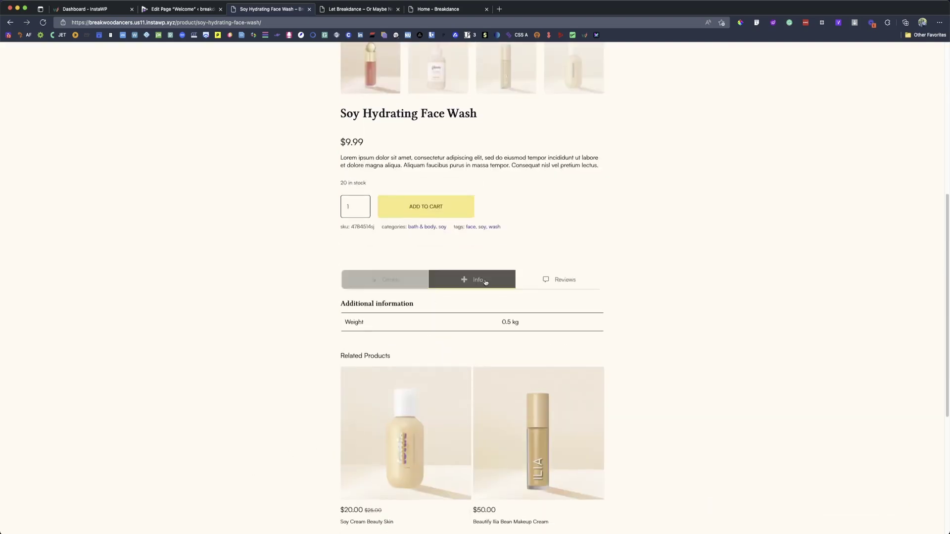
click(548, 279)
click(388, 283)
click(458, 282)
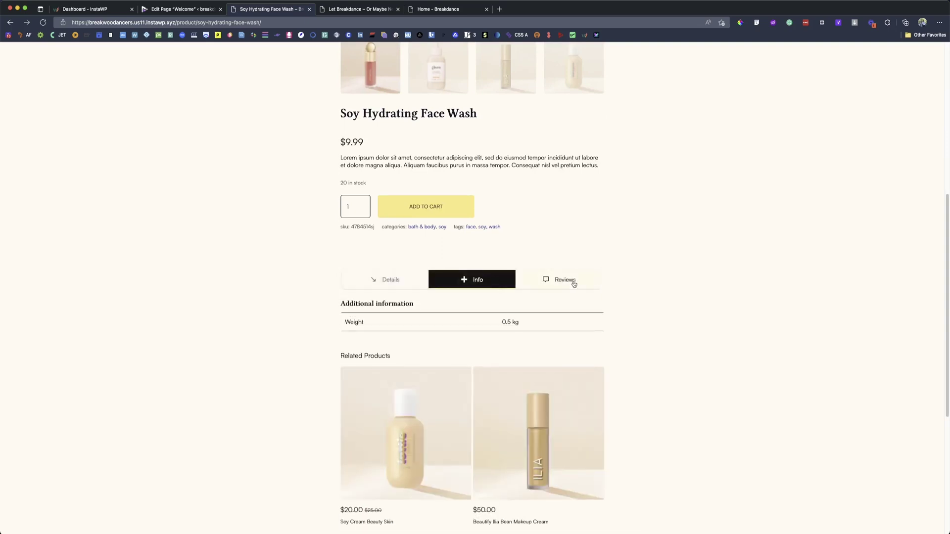
click(569, 281)
click(436, 288)
click(388, 280)
Add the face wash to the cart and view the cart.
scroll(420, 363, down, 1)
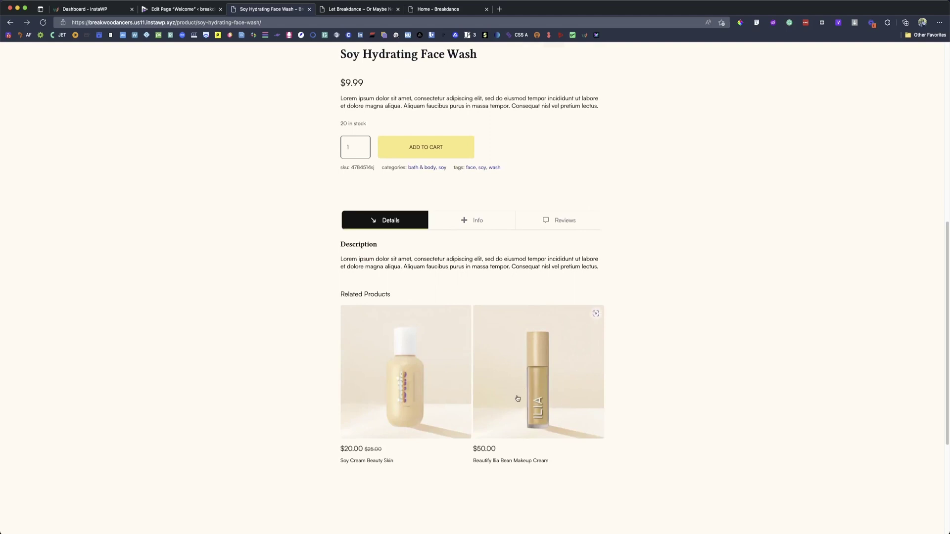
scroll(518, 399, up, 6)
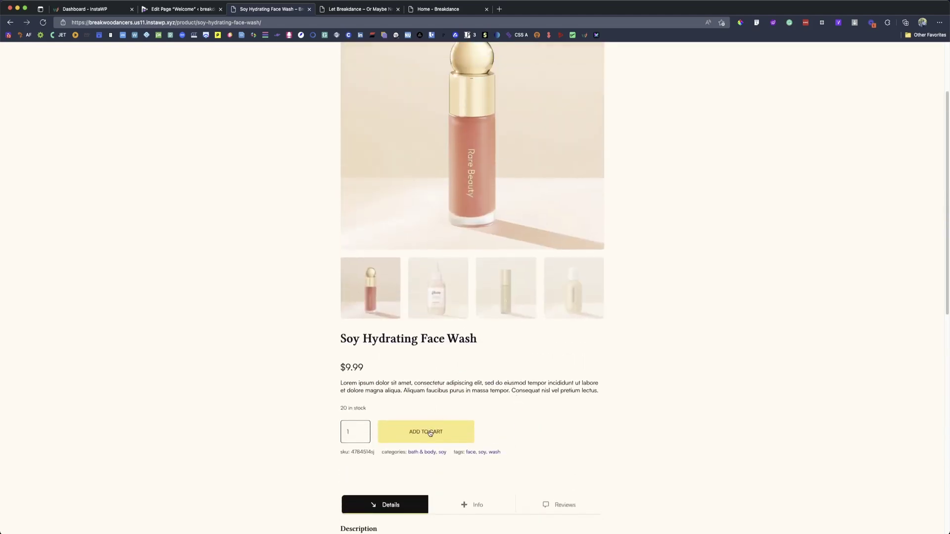
click(430, 433)
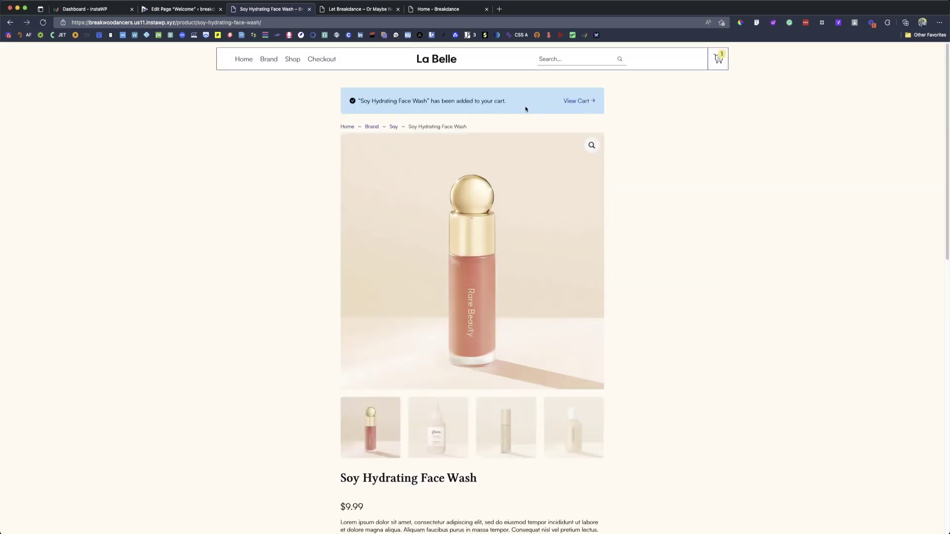
click(578, 100)
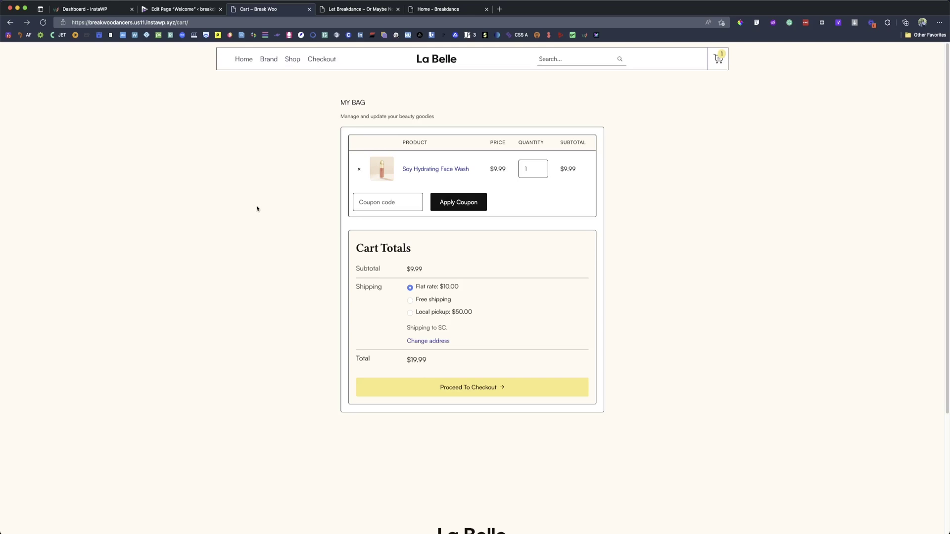
Try Free shipping and Local pickup, remove the face wash, and return to the shop.
click(418, 301)
click(439, 311)
click(359, 169)
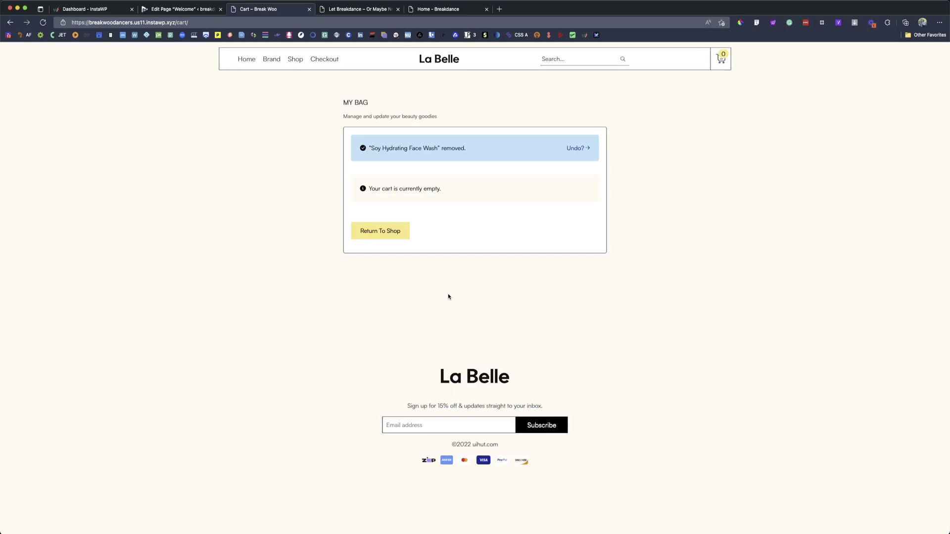
click(406, 228)
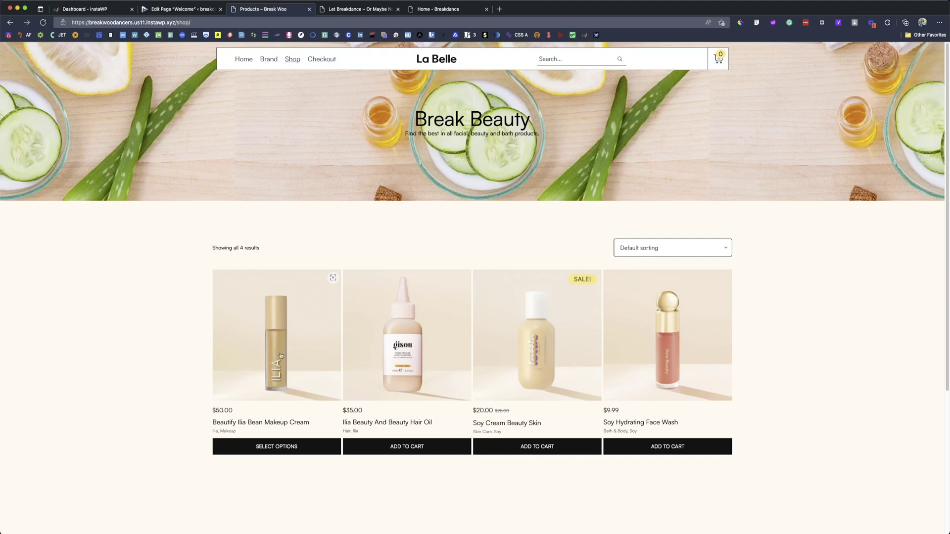
scroll(199, 350, down, 3)
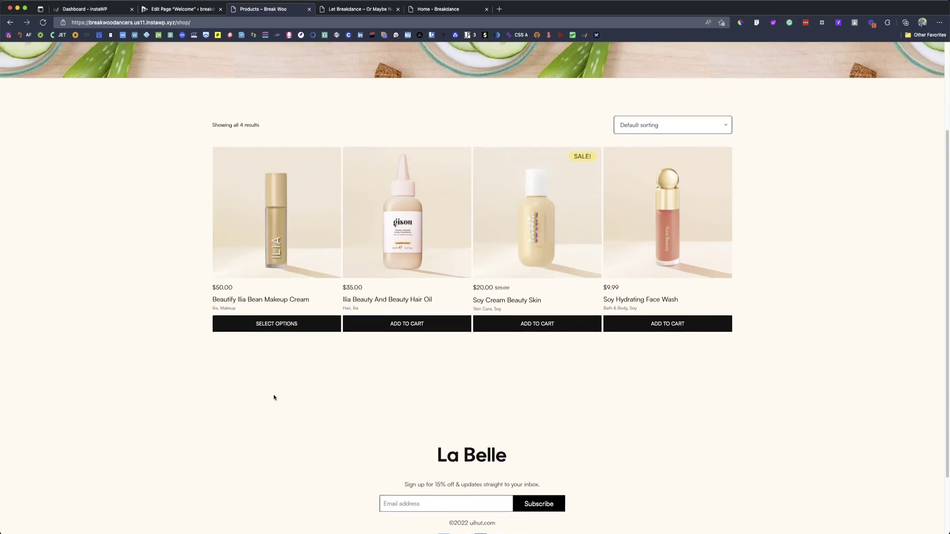
scroll(277, 347, up, 1)
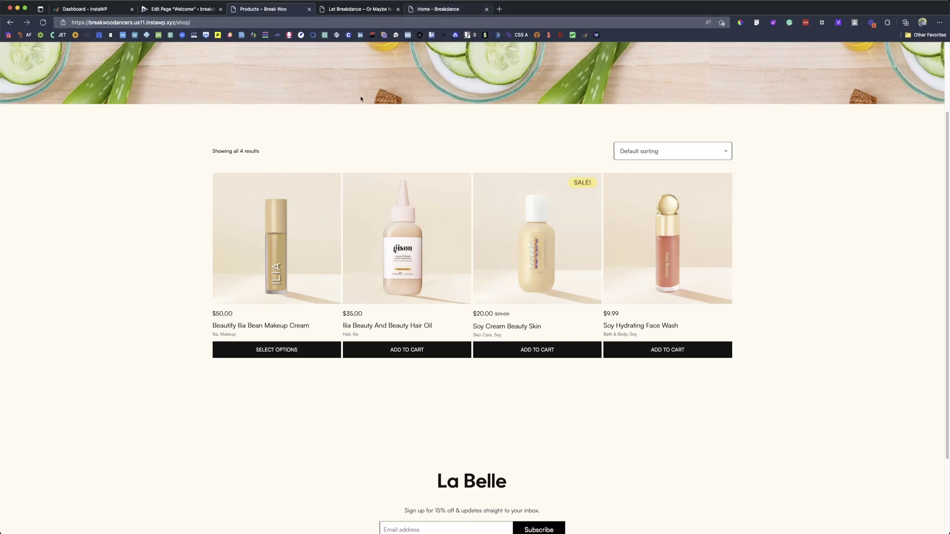
scroll(292, 371, up, 1)
scroll(293, 371, up, 2)
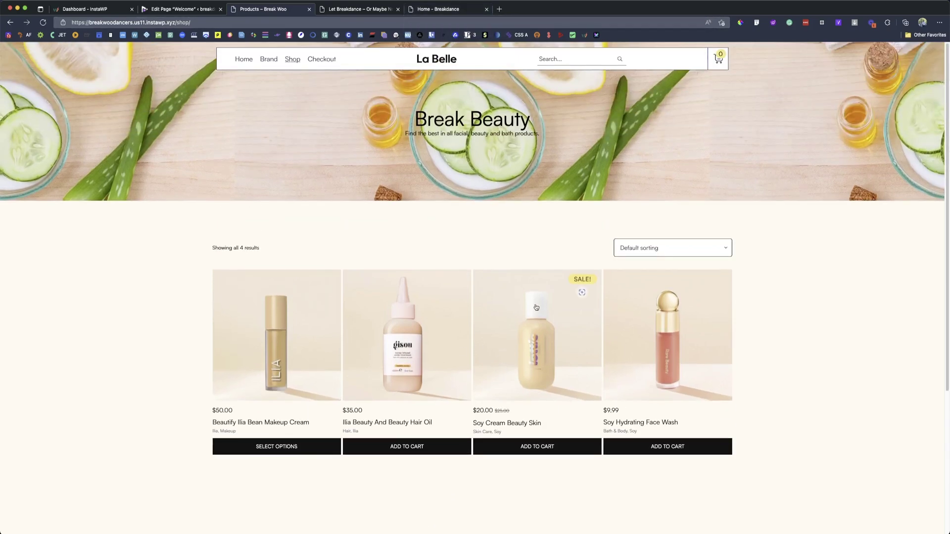
click(452, 310)
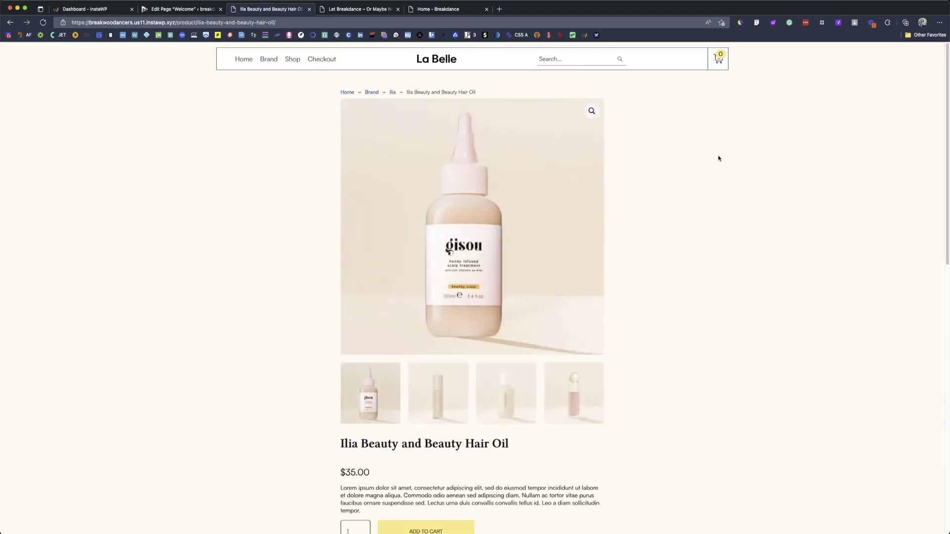
Add two Ilia Beauty and Beauty Hair Oils ($70.00) to the cart, preview it, and continue shopping.
scroll(718, 158, down, 3)
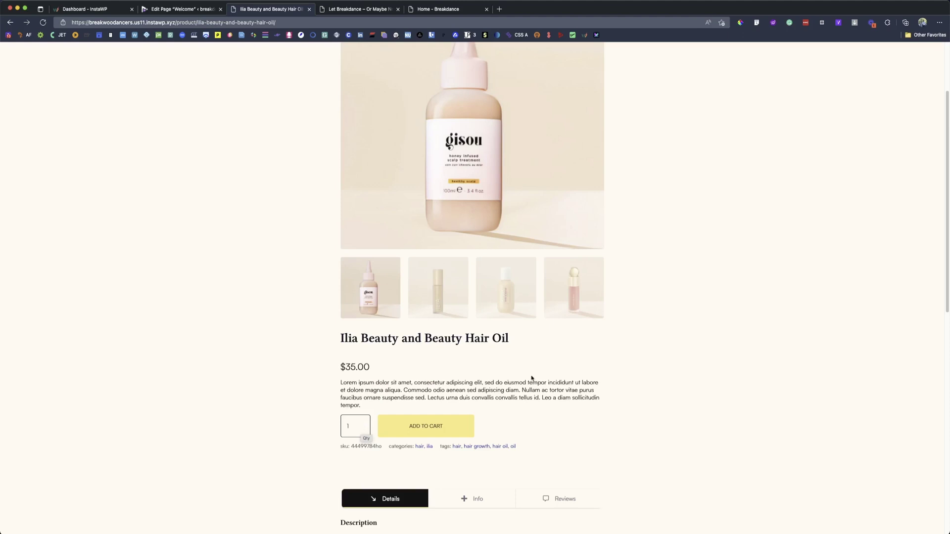
scroll(690, 233, up, 3)
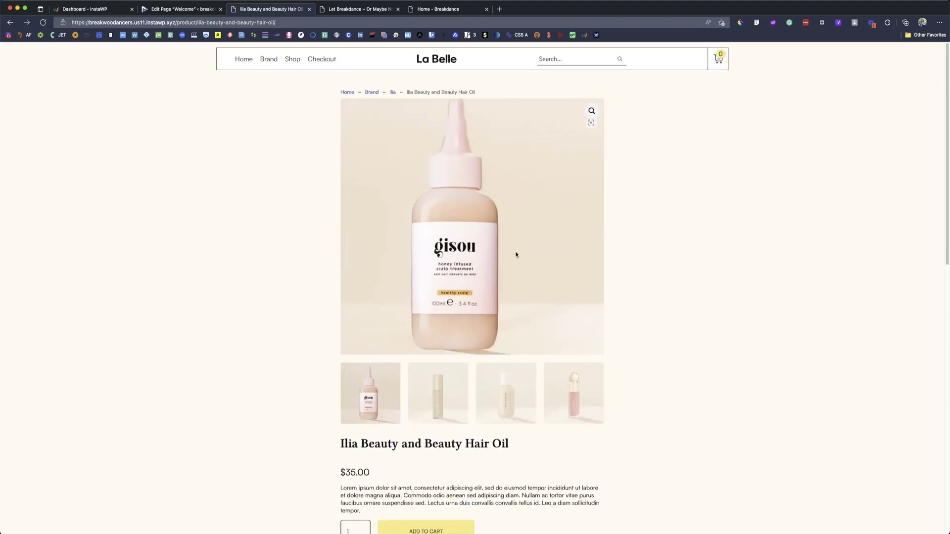
scroll(194, 389, down, 1)
scroll(194, 388, down, 2)
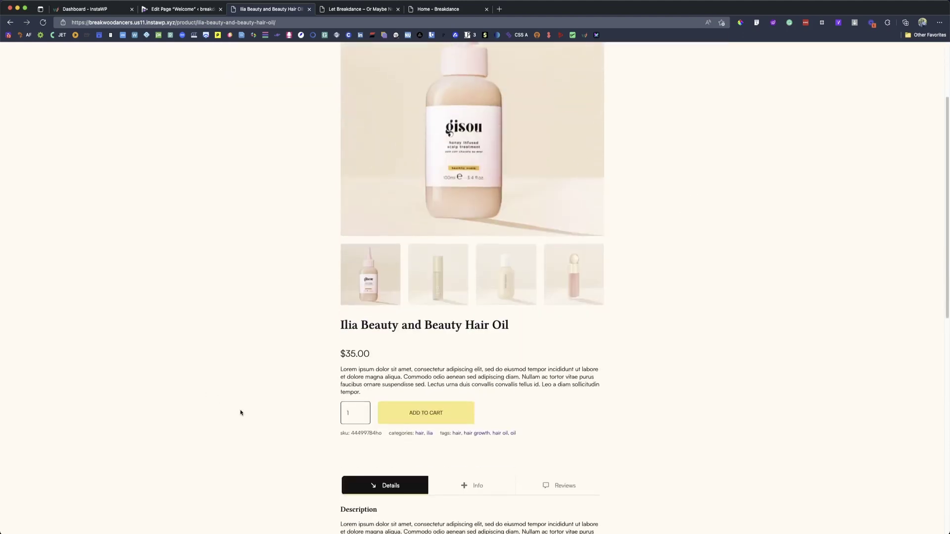
click(361, 411)
click(401, 423)
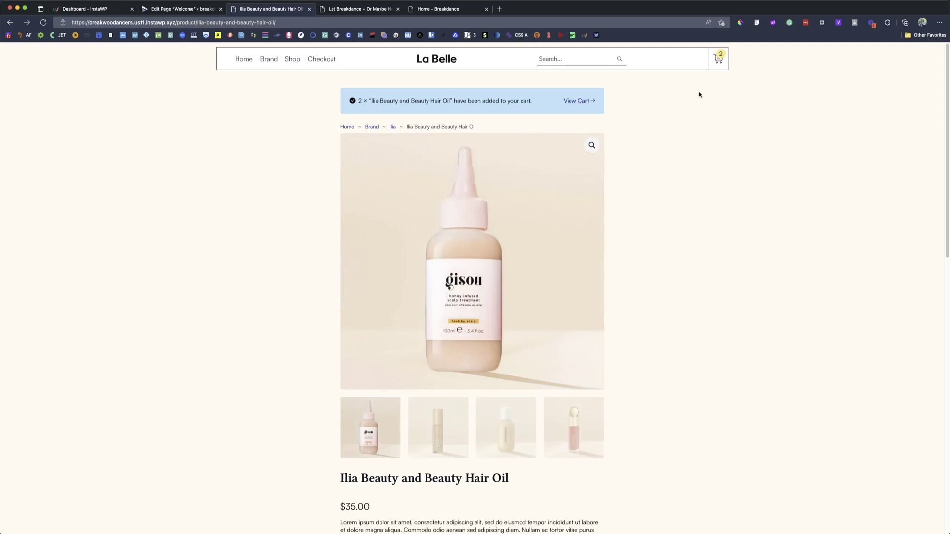
click(720, 60)
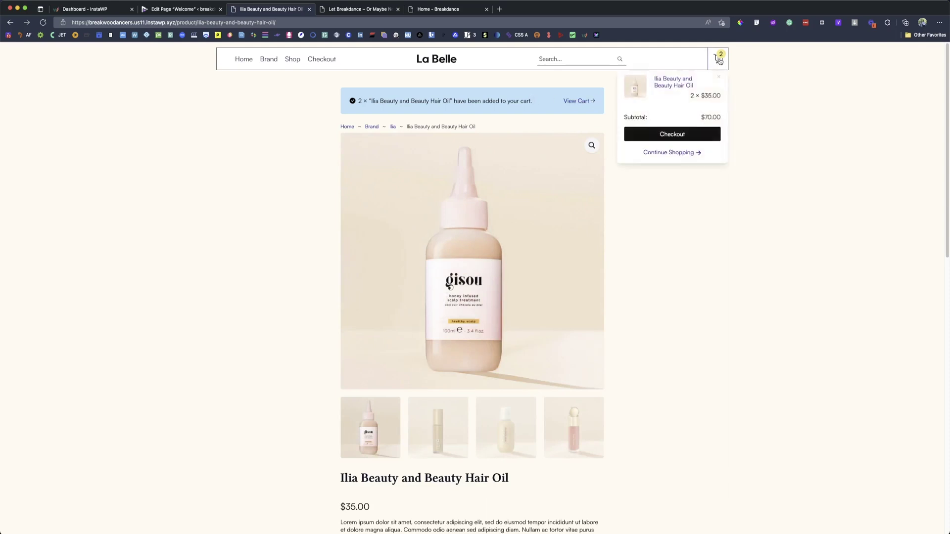
click(680, 153)
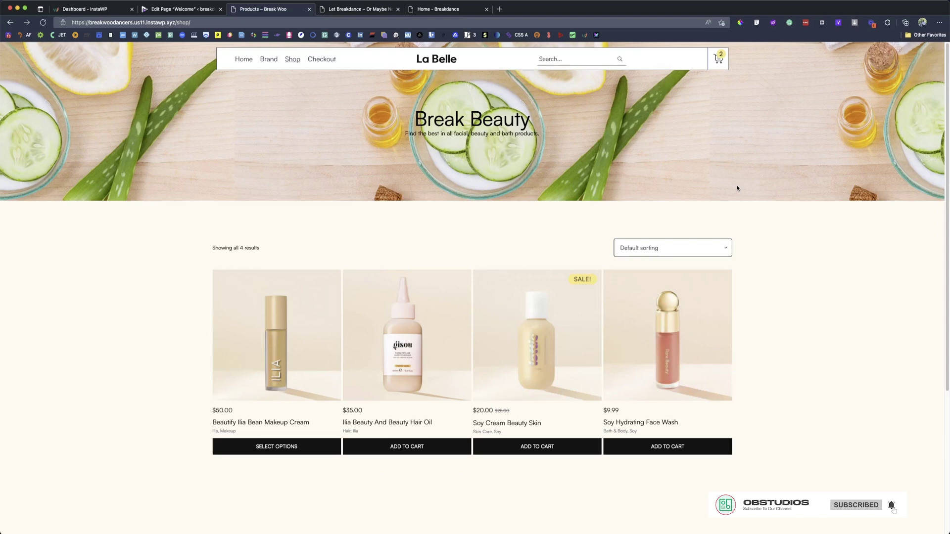
Go to checkout and apply the saved coupon code BUNDLES, which is rejected.
click(718, 59)
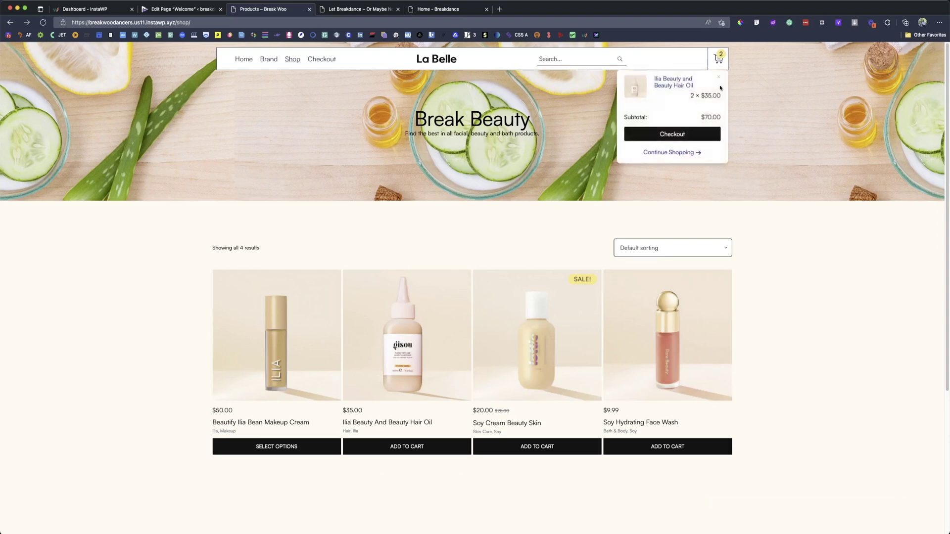
click(670, 135)
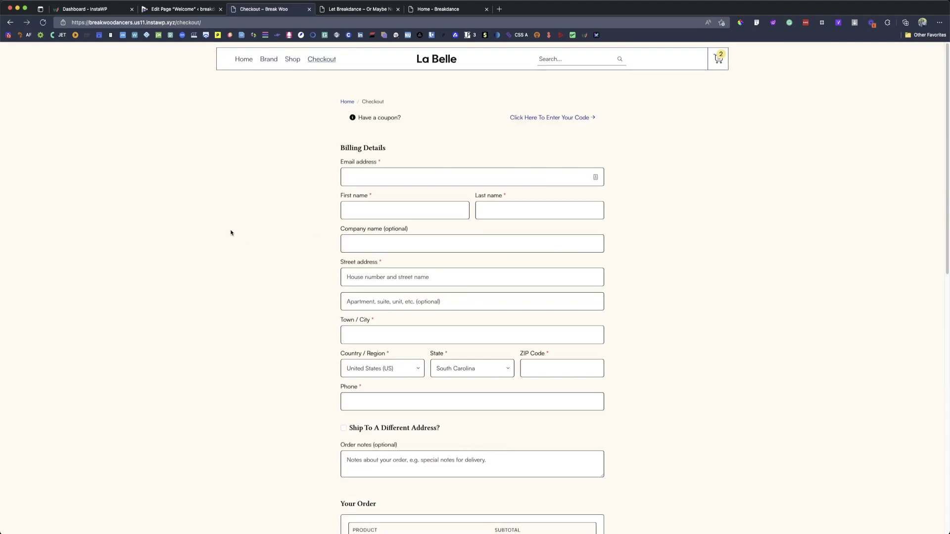
click(533, 118)
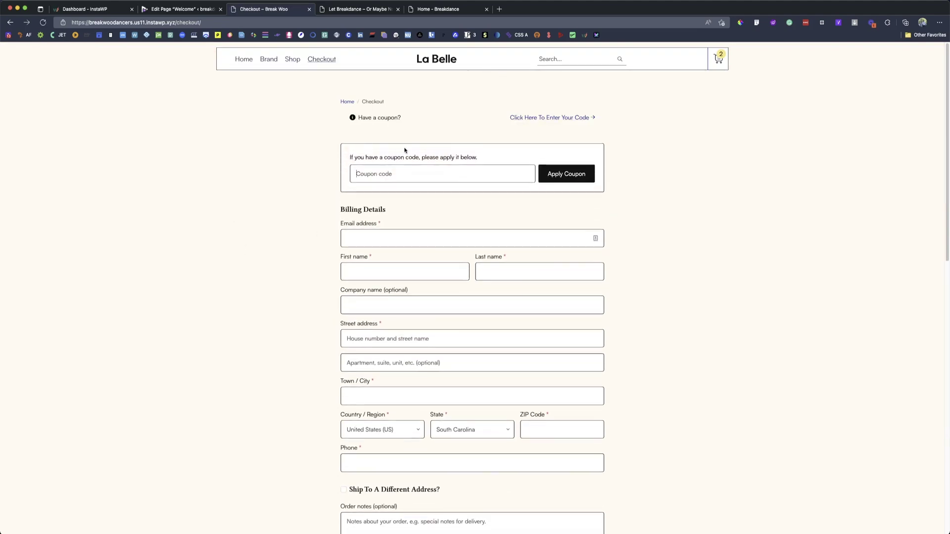
click(393, 176)
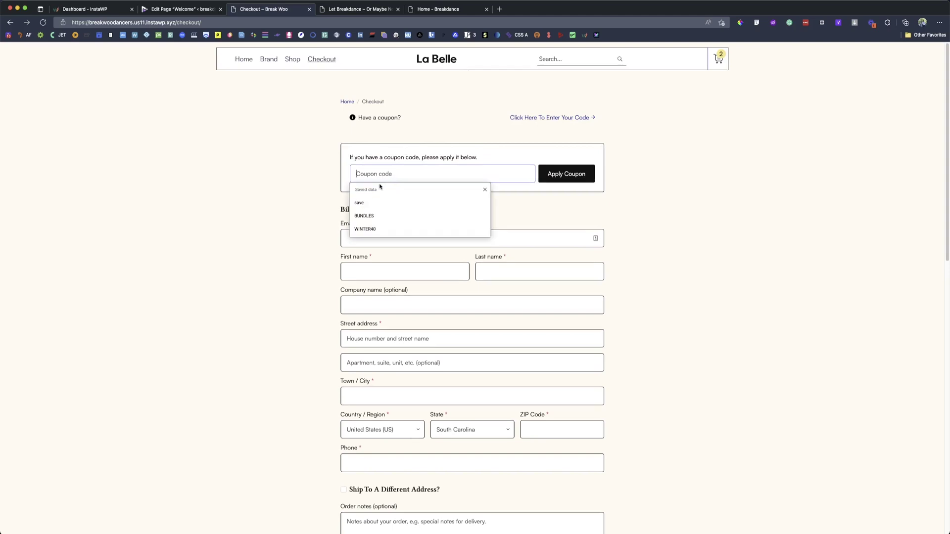
click(376, 215)
click(566, 173)
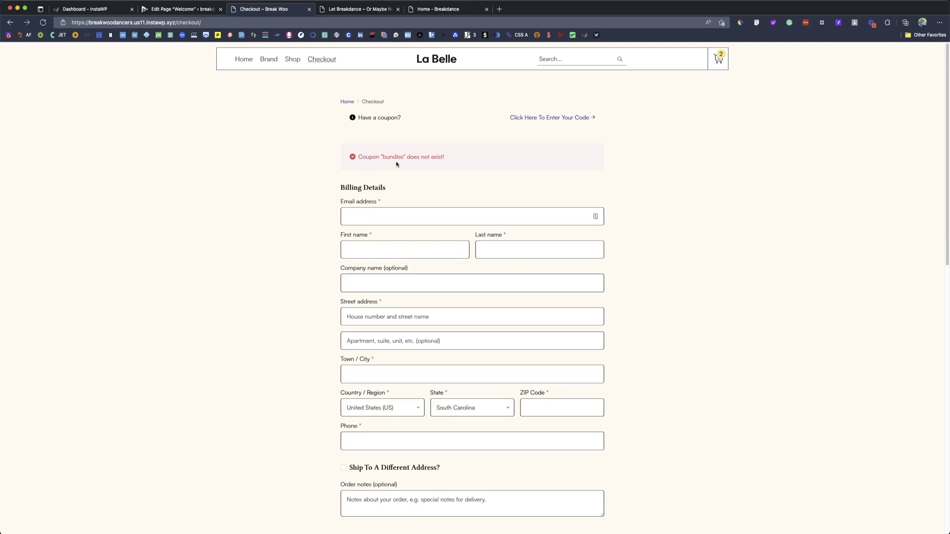
Compare Check payments and Cash on delivery, then return to the store's home page.
scroll(328, 186, down, 5)
scroll(319, 202, up, 5)
scroll(308, 265, down, 5)
scroll(278, 269, up, 5)
scroll(297, 301, down, 7)
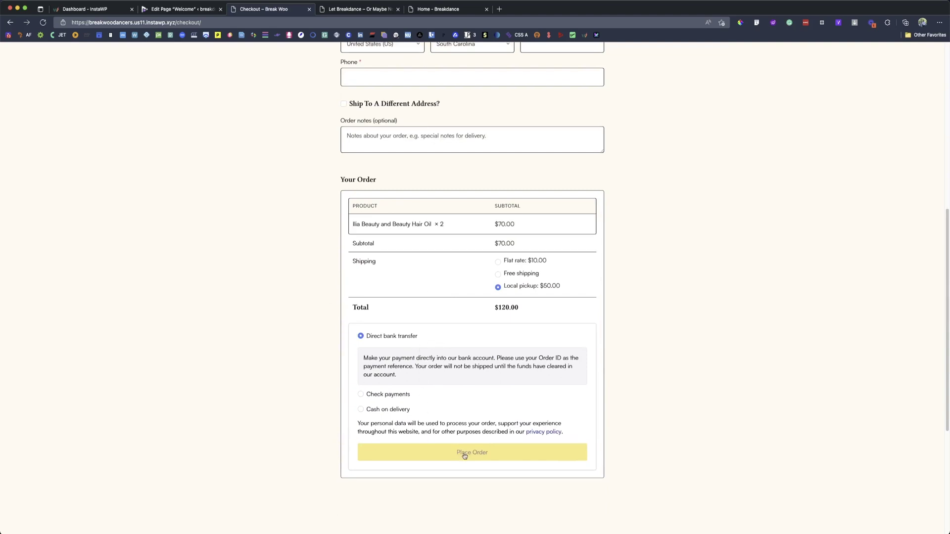
click(369, 395)
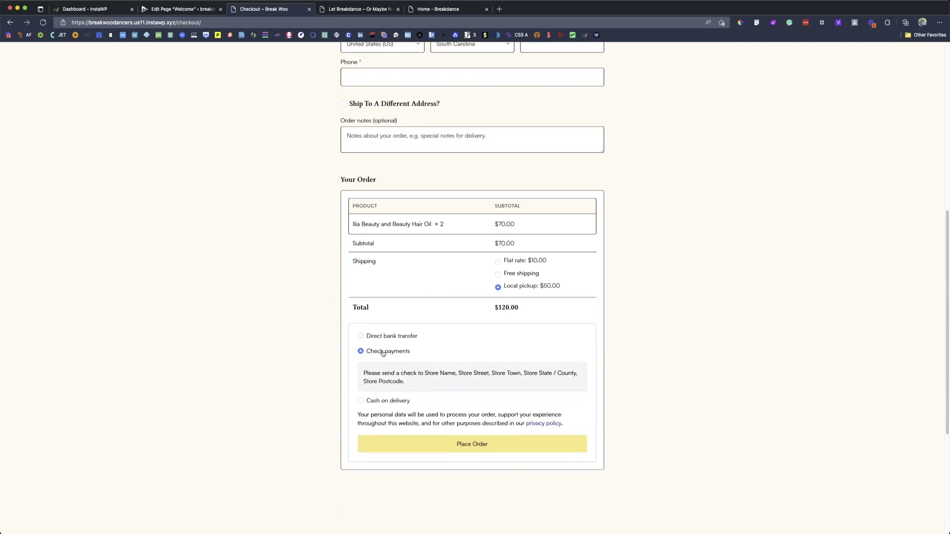
click(383, 401)
scroll(300, 364, up, 8)
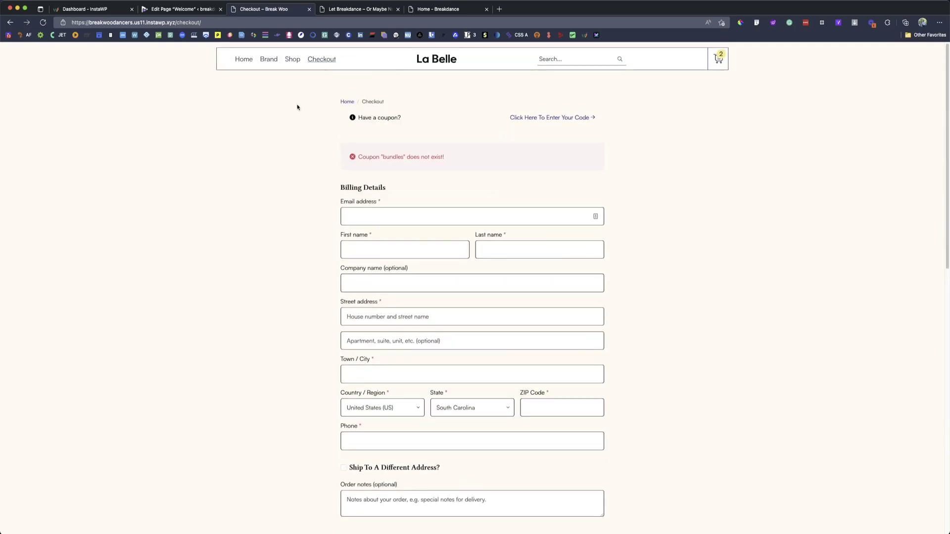
click(436, 59)
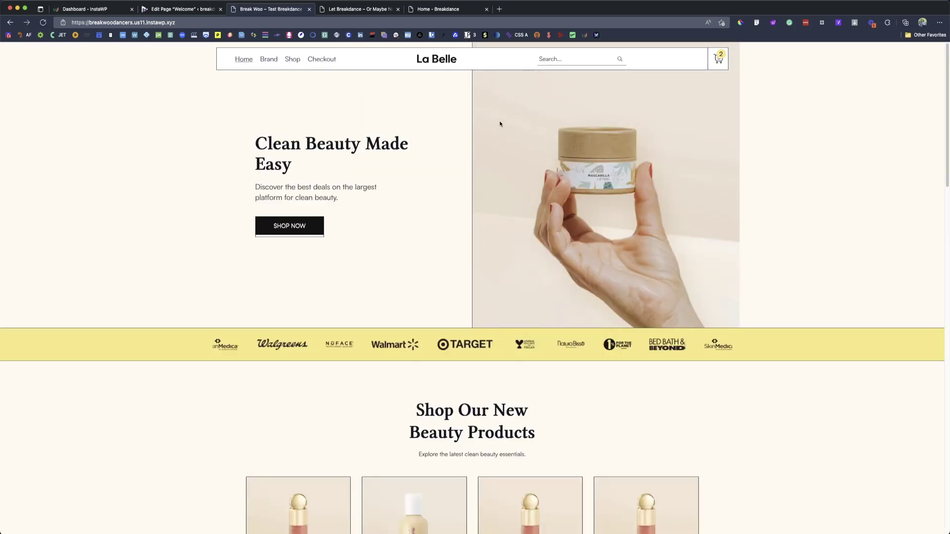
Load the store's /my-account page from the address bar.
click(220, 21)
click(219, 21)
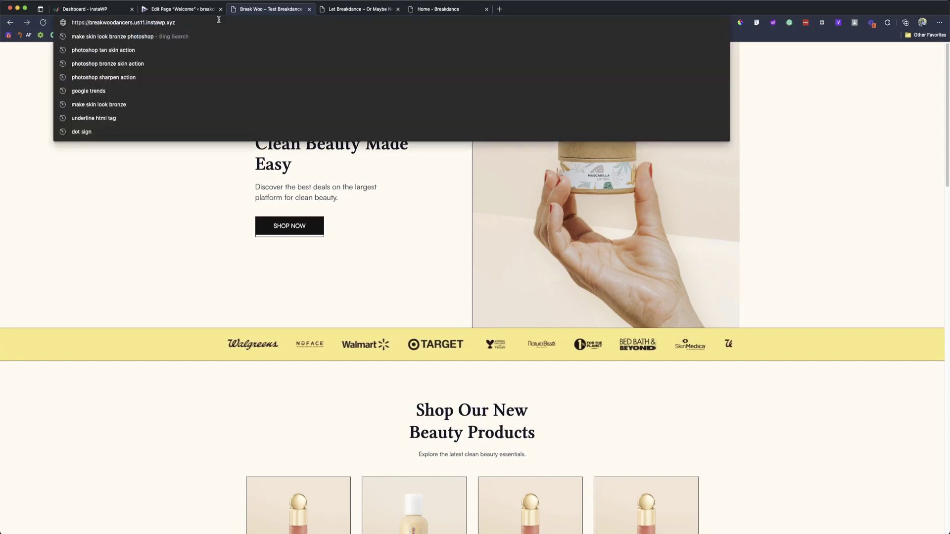
text(/acc)
key(BackSpace)
key(BackSpace)
key(BackSpace)
text(my-acc)
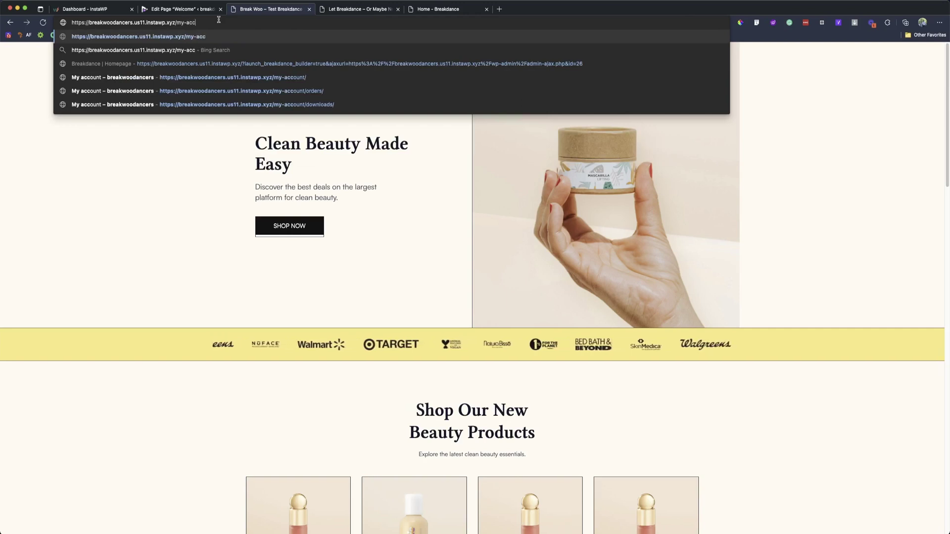
text(ount)
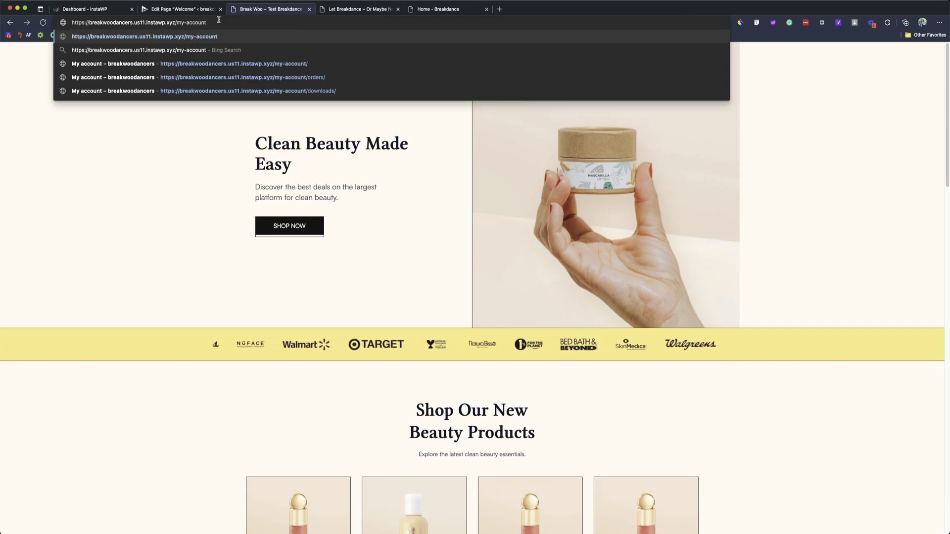
key(Return)
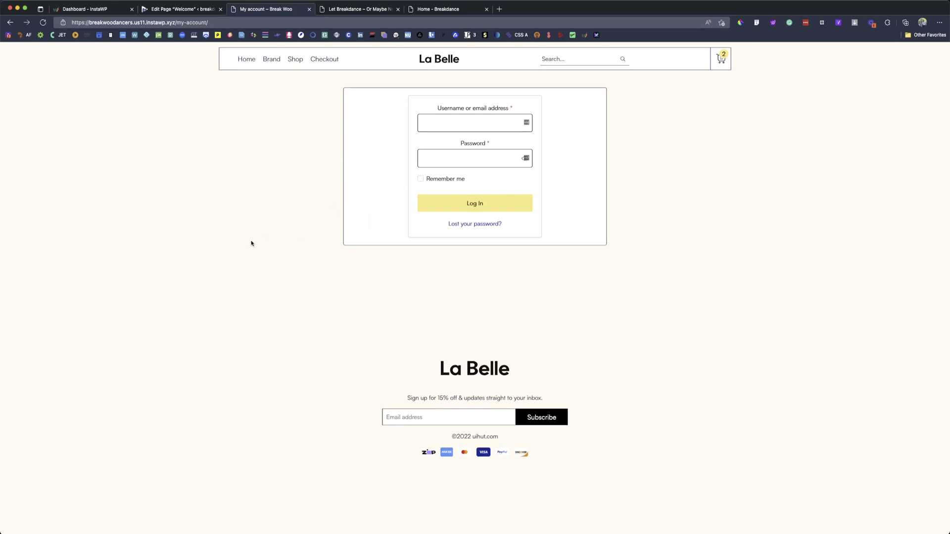
Try the login form's Username field, then go to the Shop page.
click(454, 120)
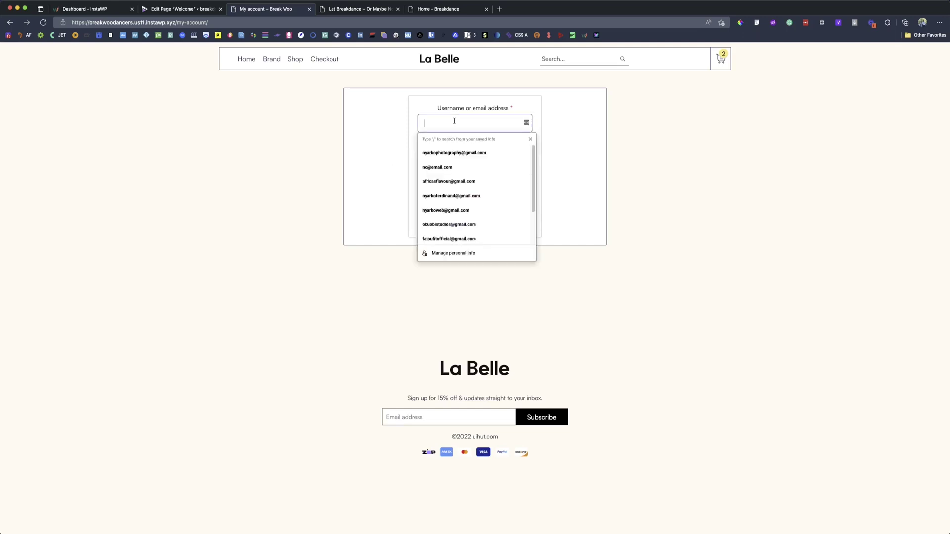
click(391, 136)
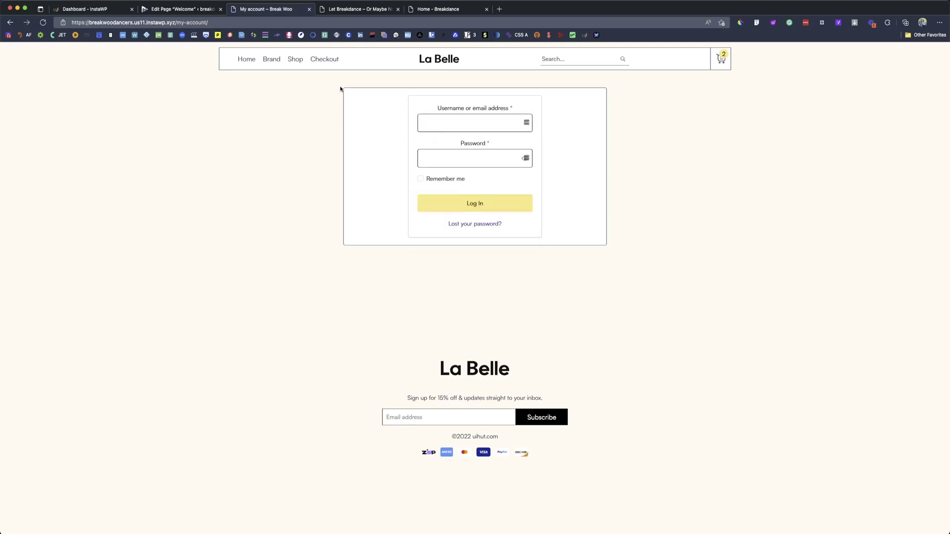
click(295, 60)
scroll(581, 296, down, 4)
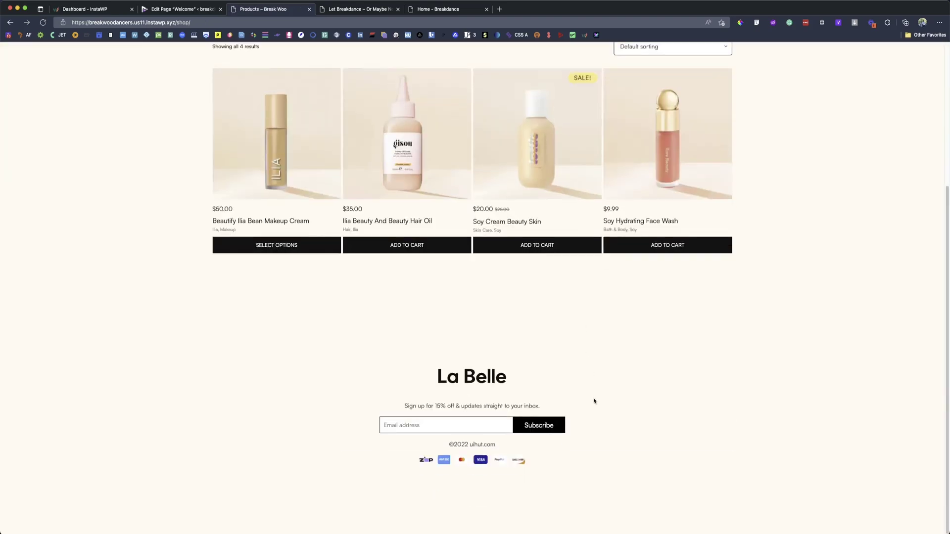
Go to the store's home page and open its Brand product category.
scroll(426, 277, up, 4)
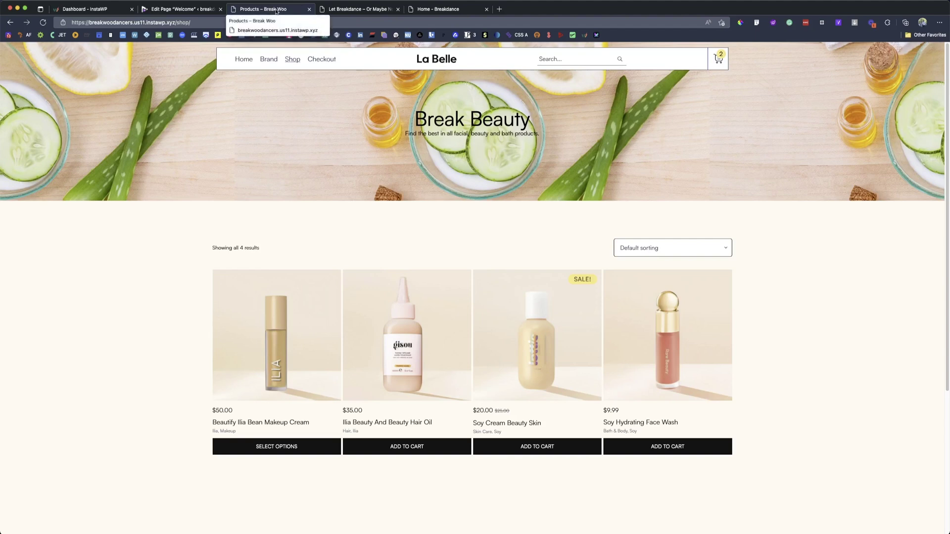
click(244, 60)
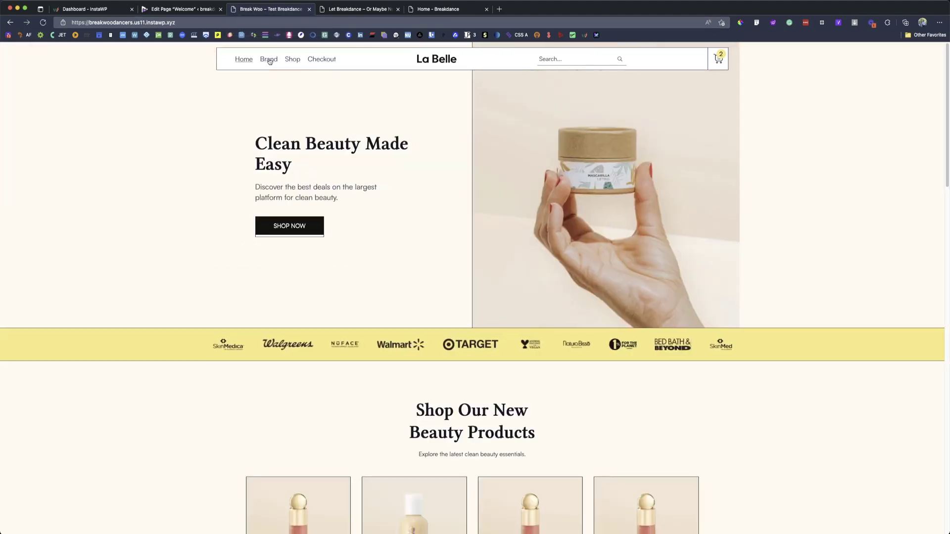
click(269, 59)
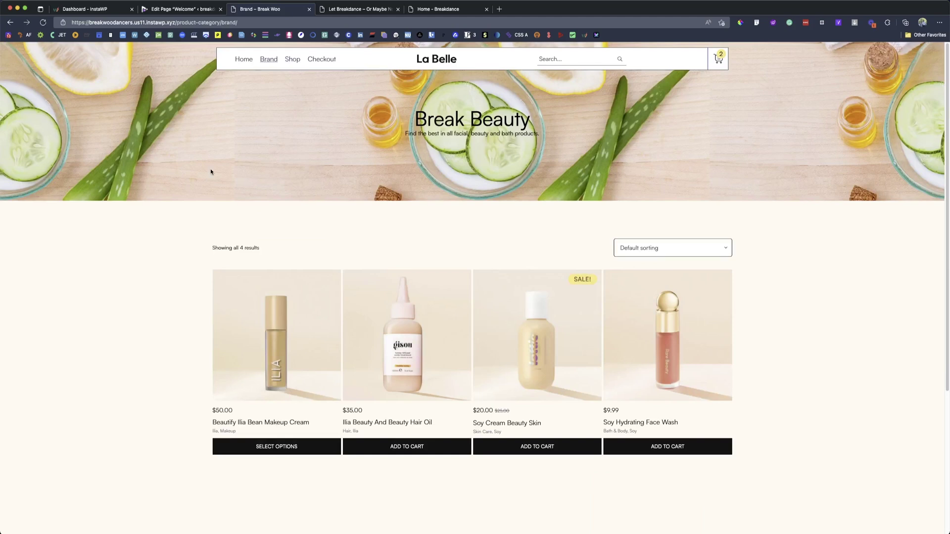
Scroll the UIHUT portfolio demo from hero to footer and back, then return to breakdance.com.
click(356, 10)
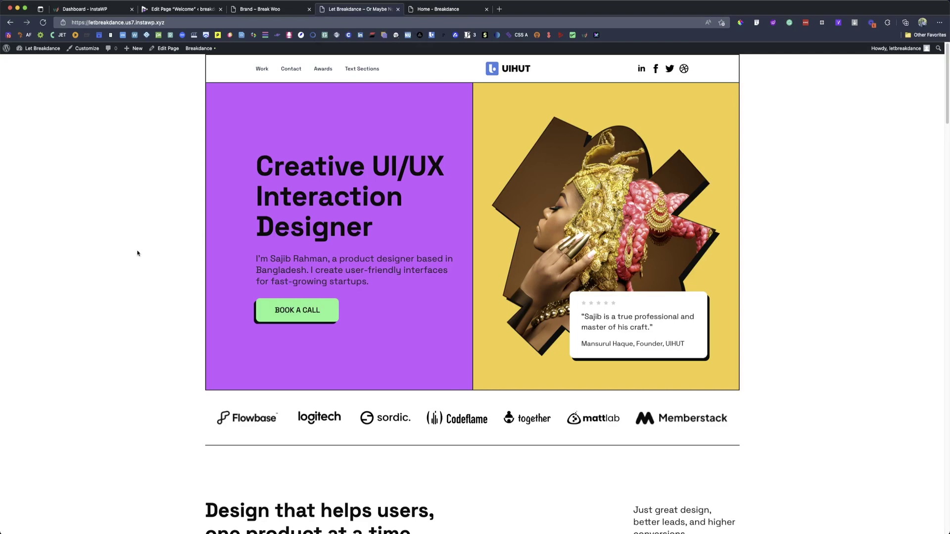
scroll(306, 166, down, 8)
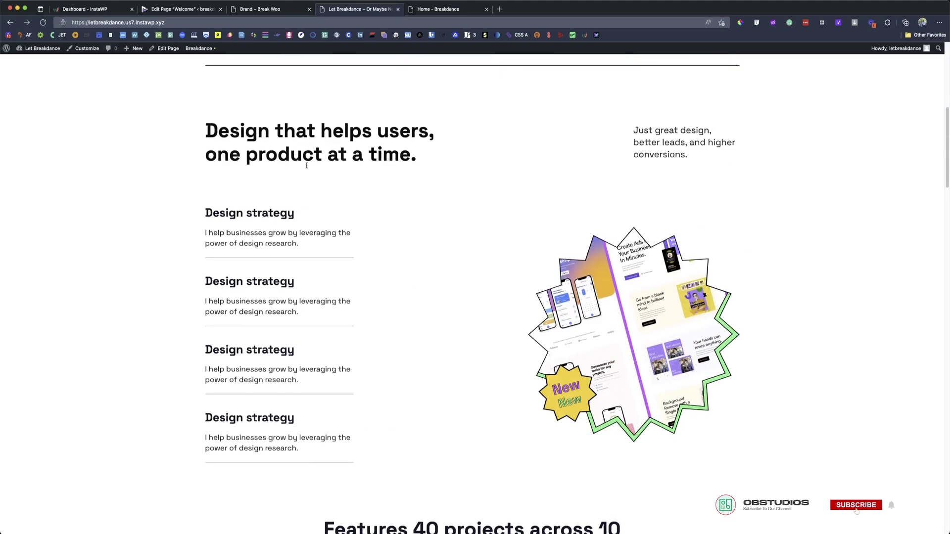
scroll(306, 166, down, 4)
scroll(308, 166, down, 2)
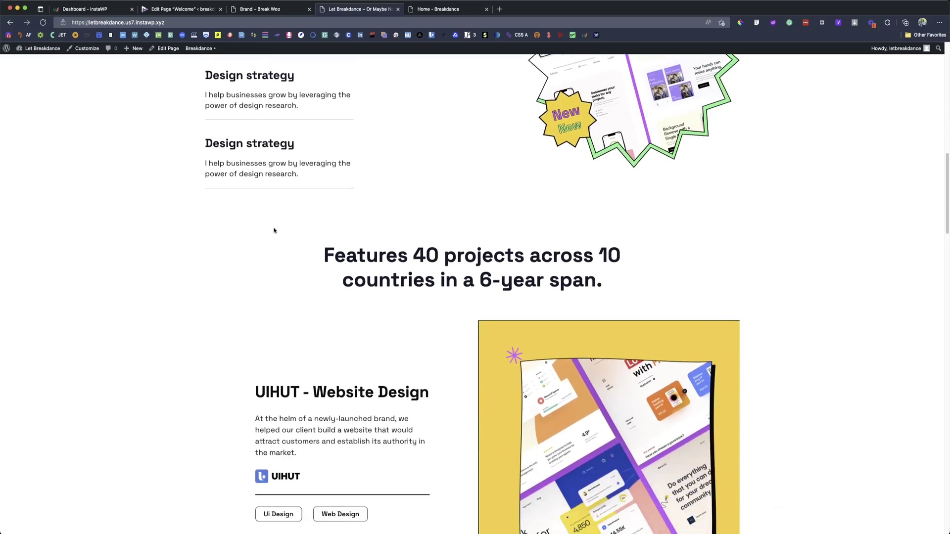
scroll(274, 231, down, 12)
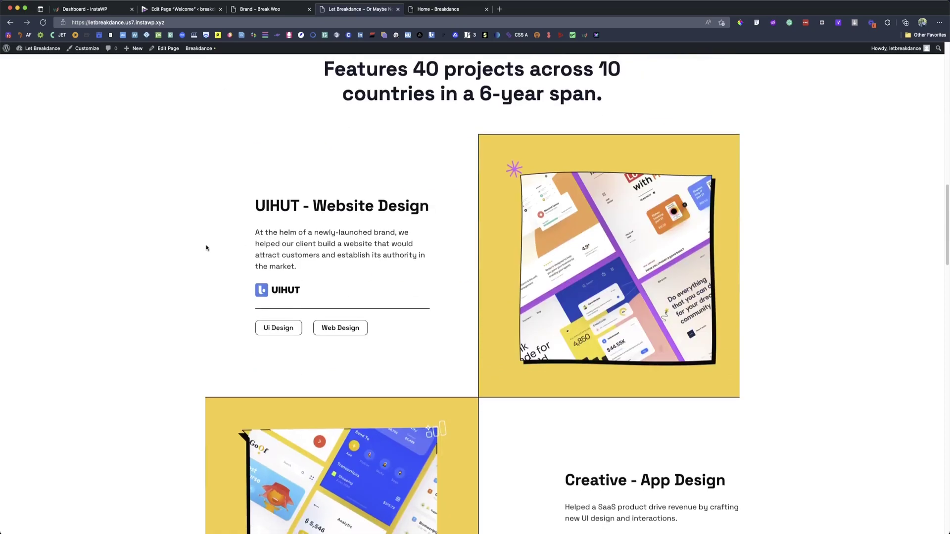
scroll(206, 247, down, 7)
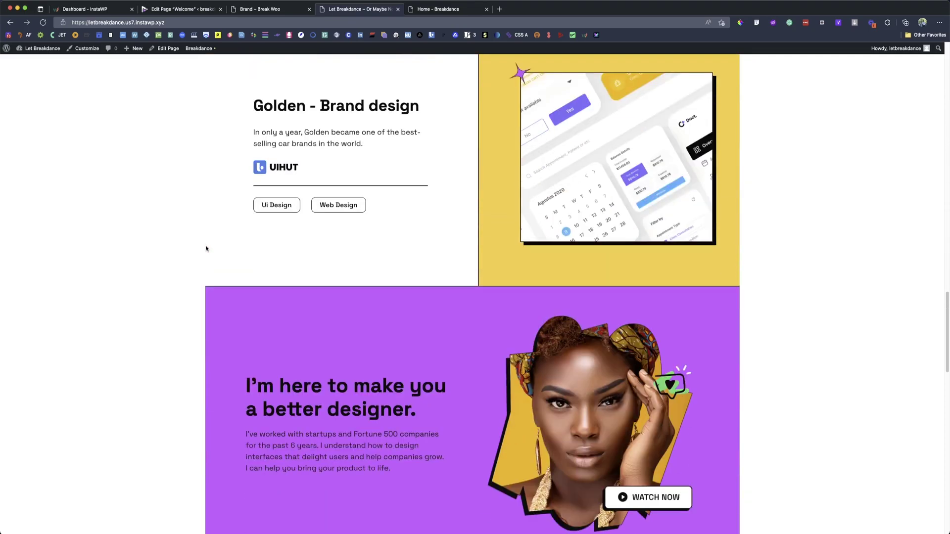
scroll(206, 248, down, 17)
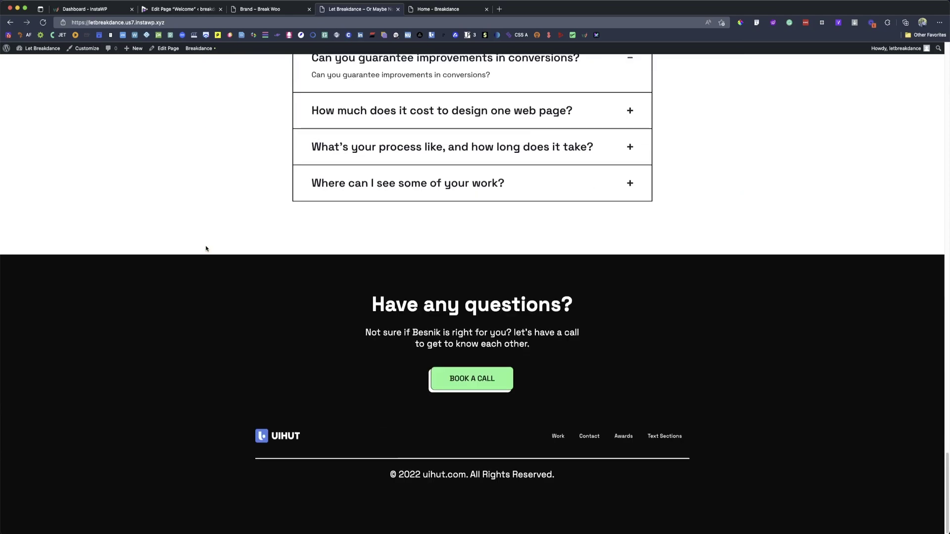
scroll(207, 248, up, 15)
scroll(207, 249, up, 18)
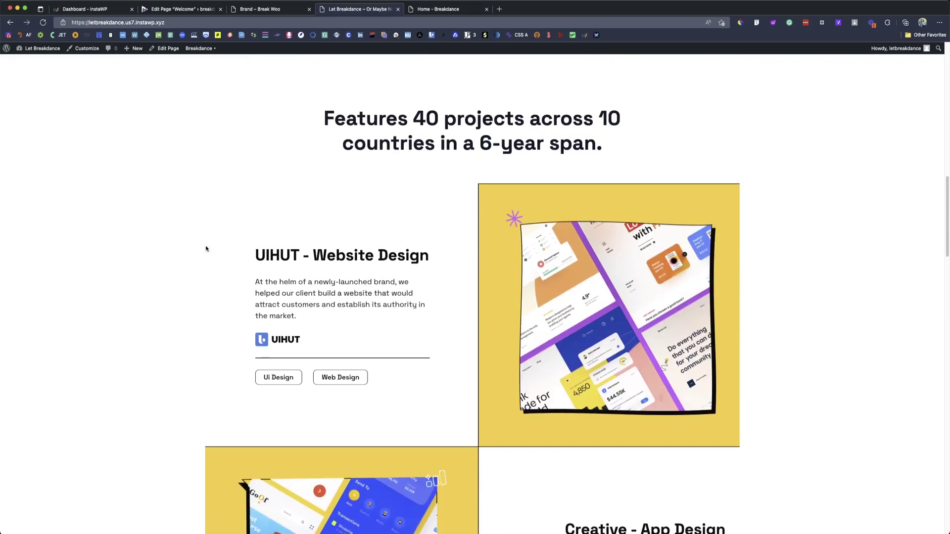
scroll(207, 248, up, 5)
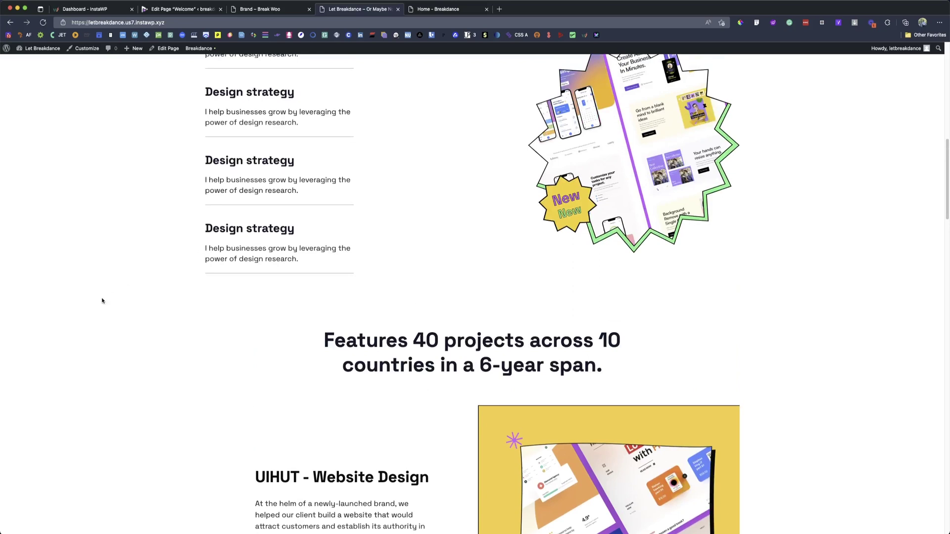
scroll(221, 338, up, 15)
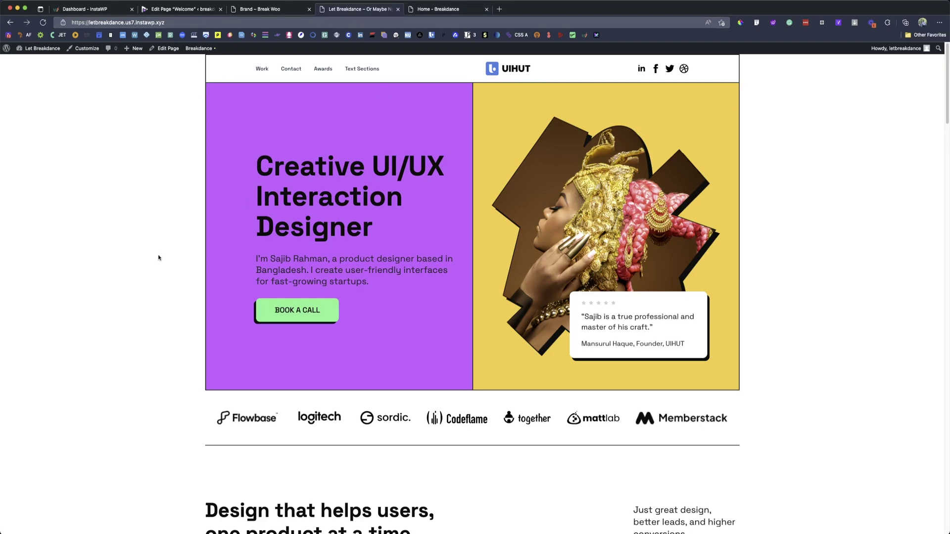
click(475, 8)
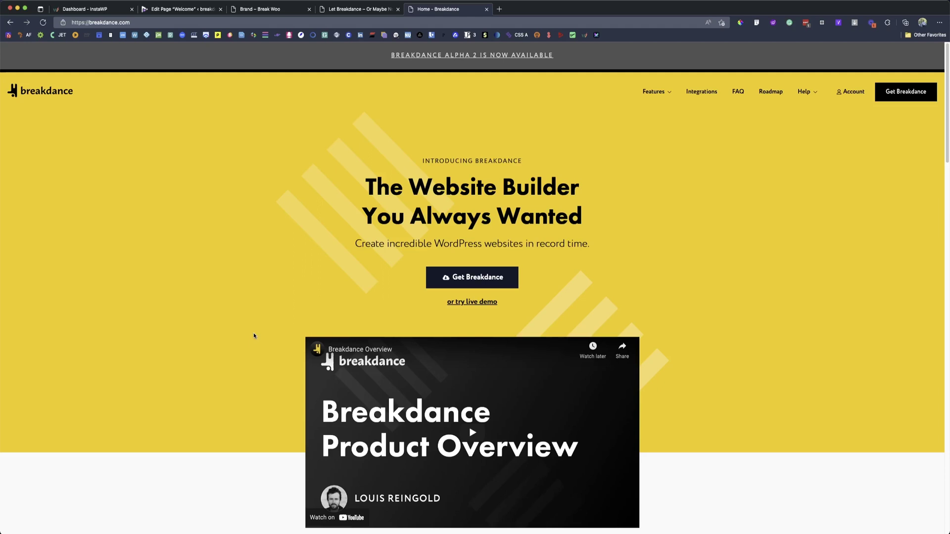
View the Menu Builder feature page under Features, then move to the Welcome page's WordPress editor.
mouse_move(663, 92)
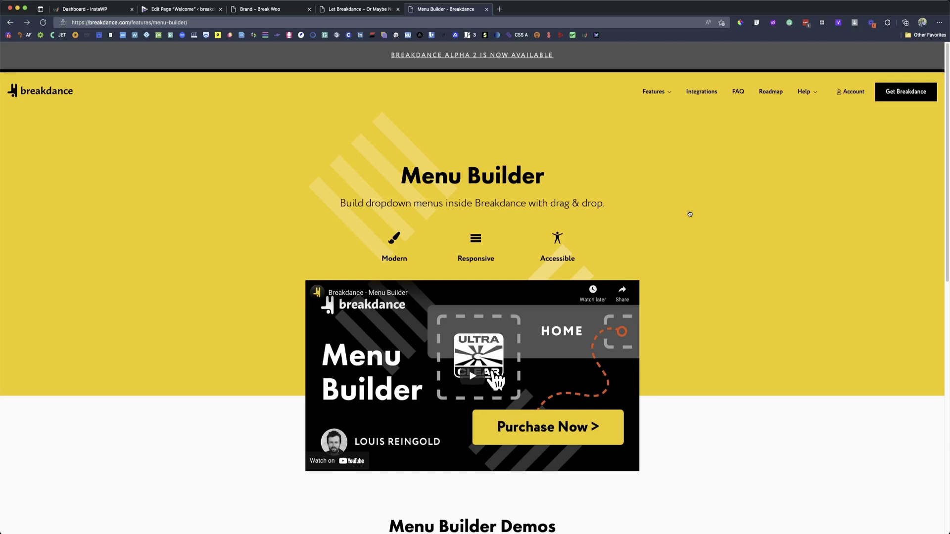
click(181, 9)
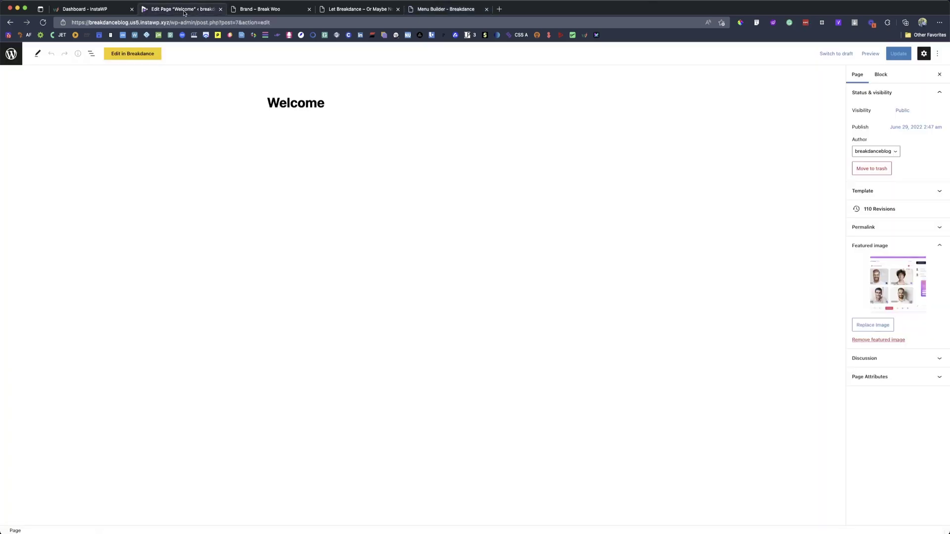
Add a Breakdance header titled 'Header2' with location '404 - Not Found Error'.
click(14, 58)
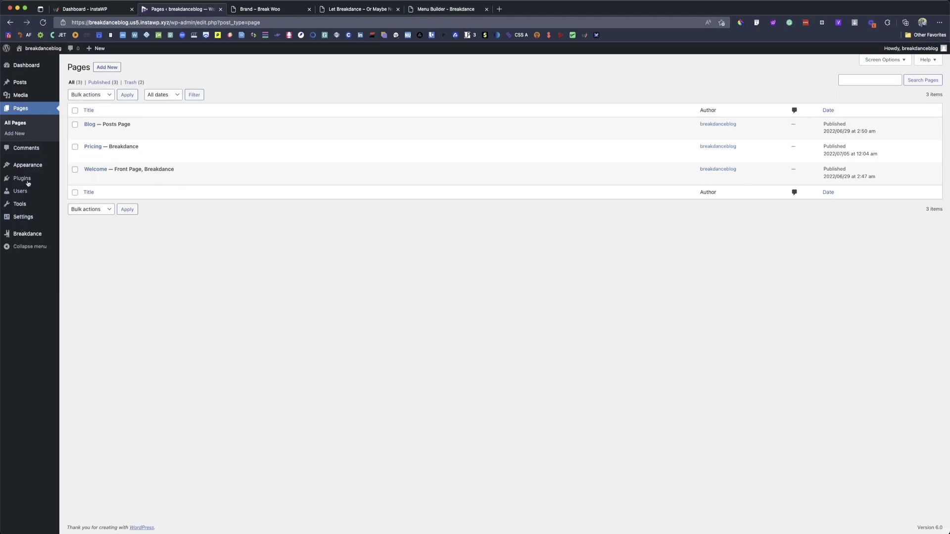
mouse_move(31, 236)
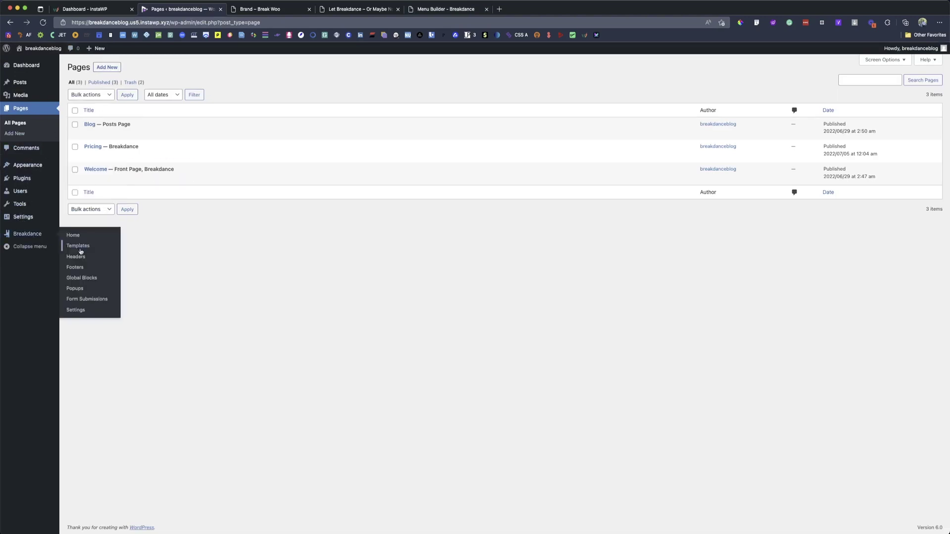
click(80, 257)
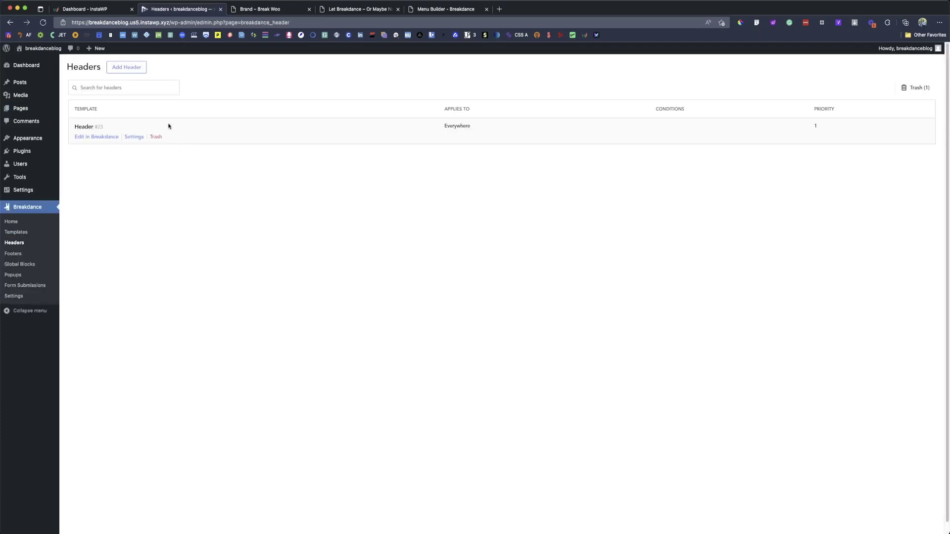
click(139, 69)
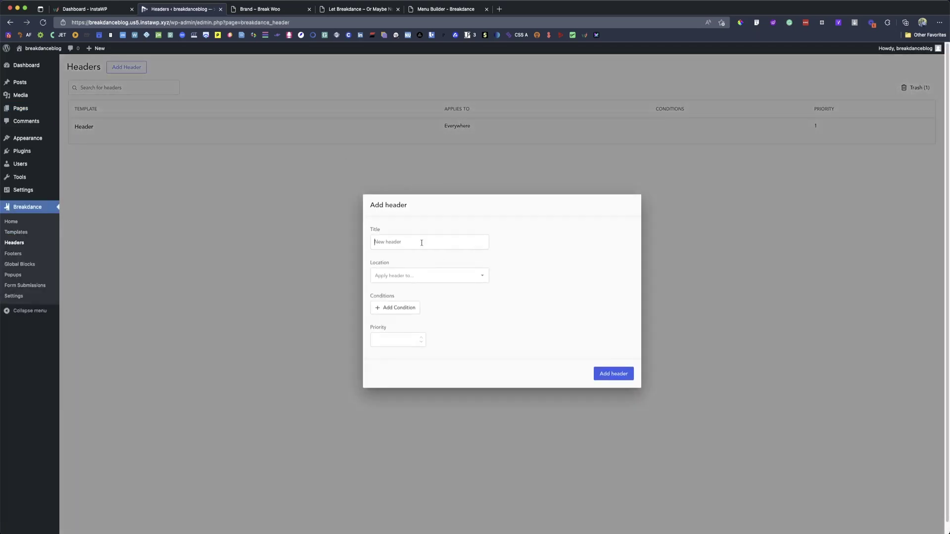
click(422, 242)
text(Header2)
click(426, 280)
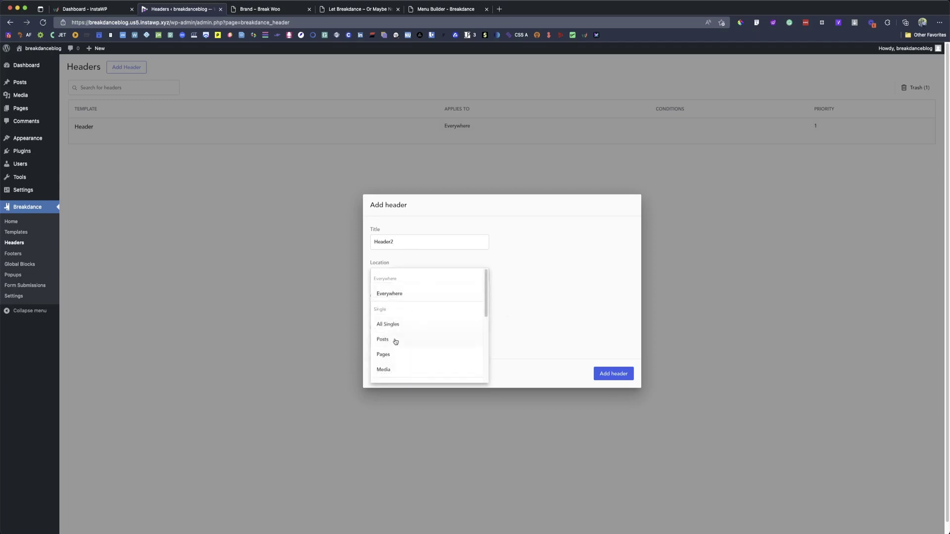
scroll(400, 341, down, 5)
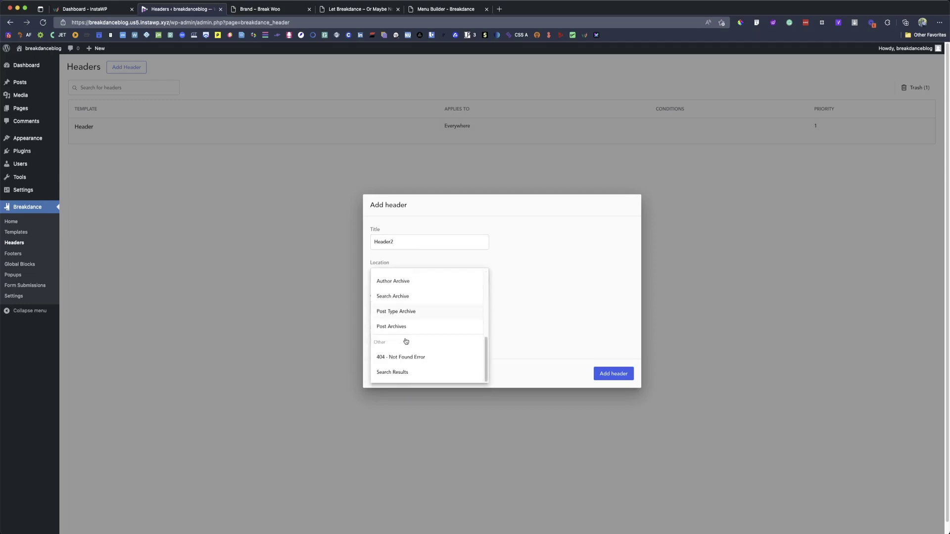
click(408, 363)
click(612, 376)
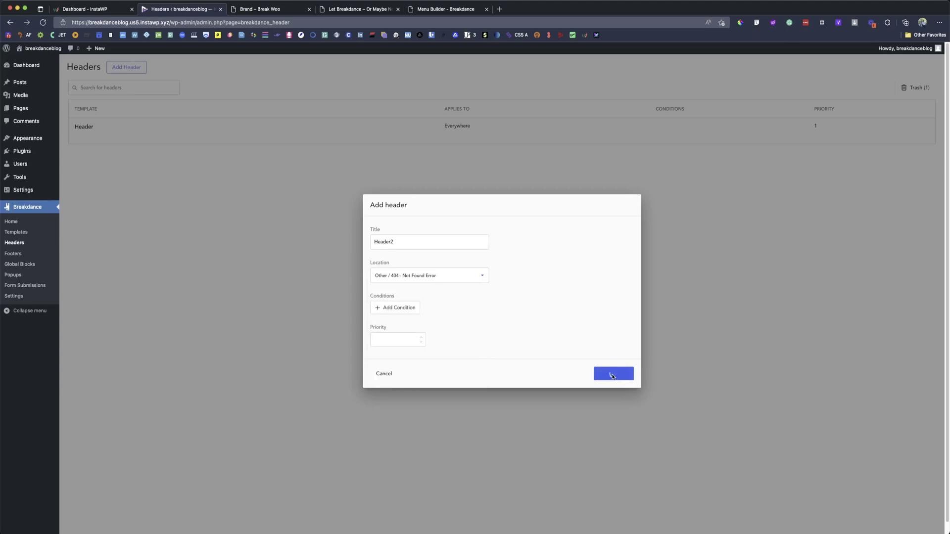
mouse_move(113, 138)
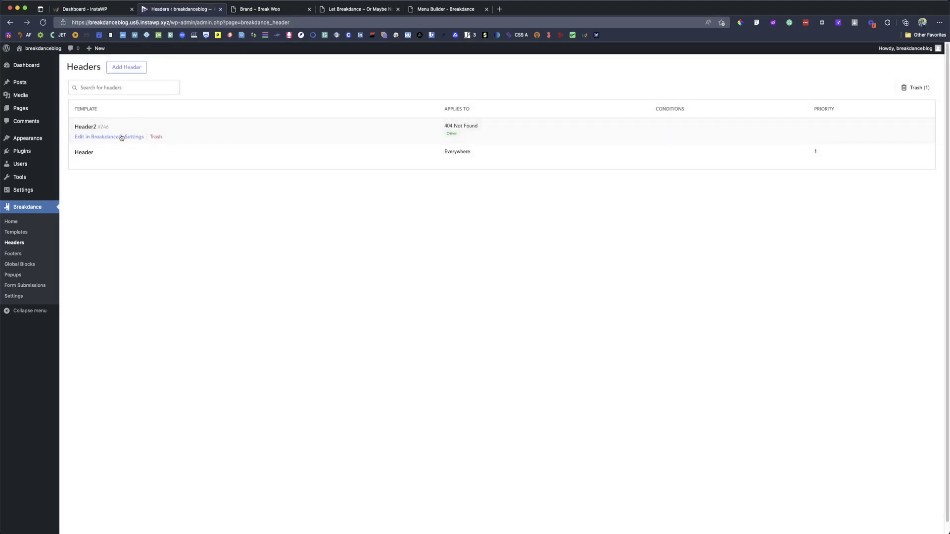
Open Header2 in the builder, add a Menu Builder element found by searching 'menu', and select Products.
click(88, 138)
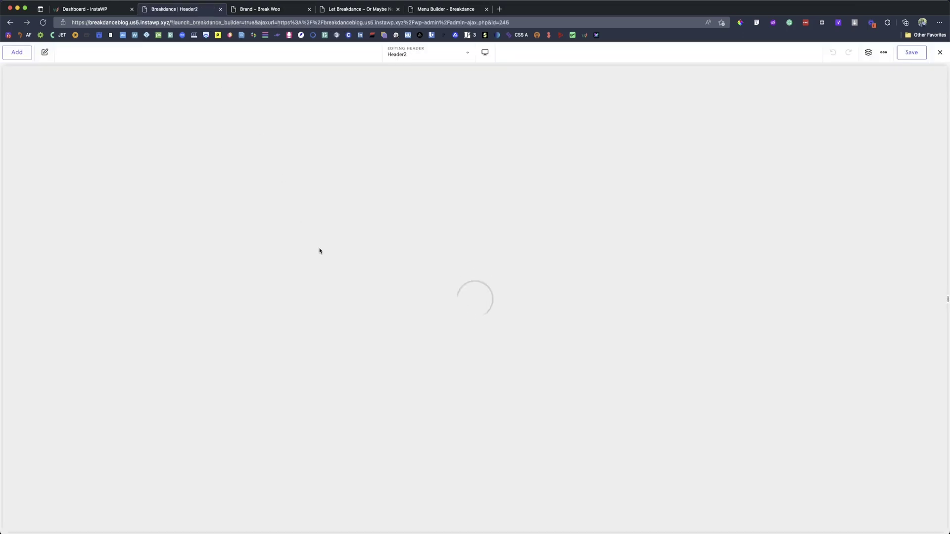
click(19, 56)
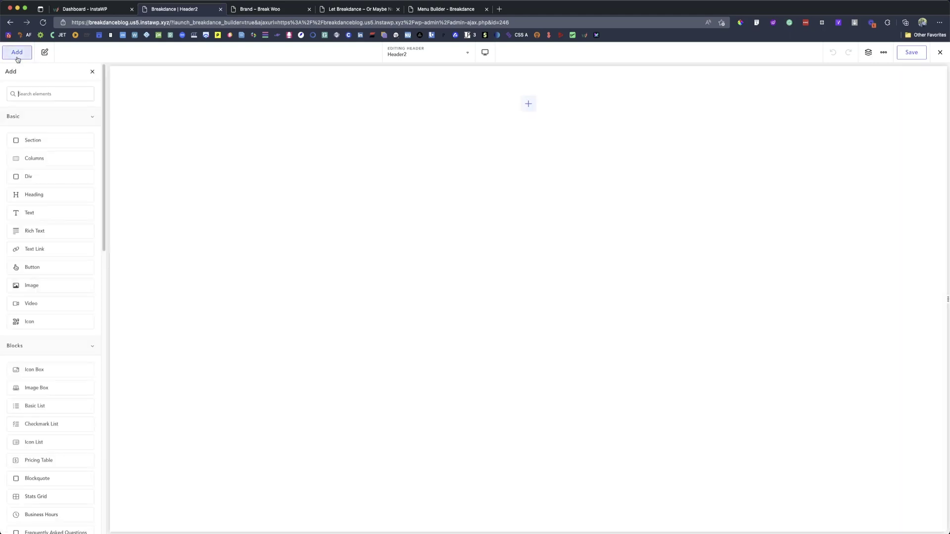
text(menu)
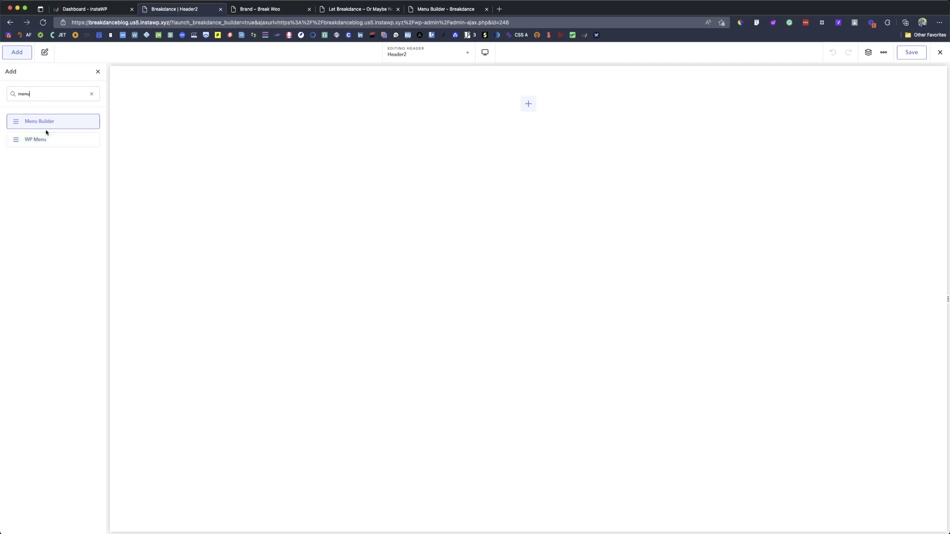
click(65, 125)
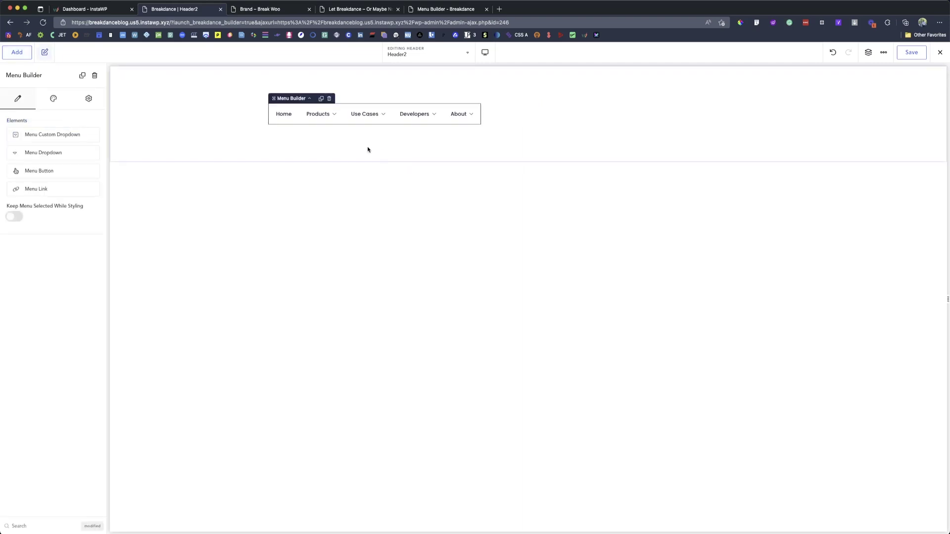
click(319, 115)
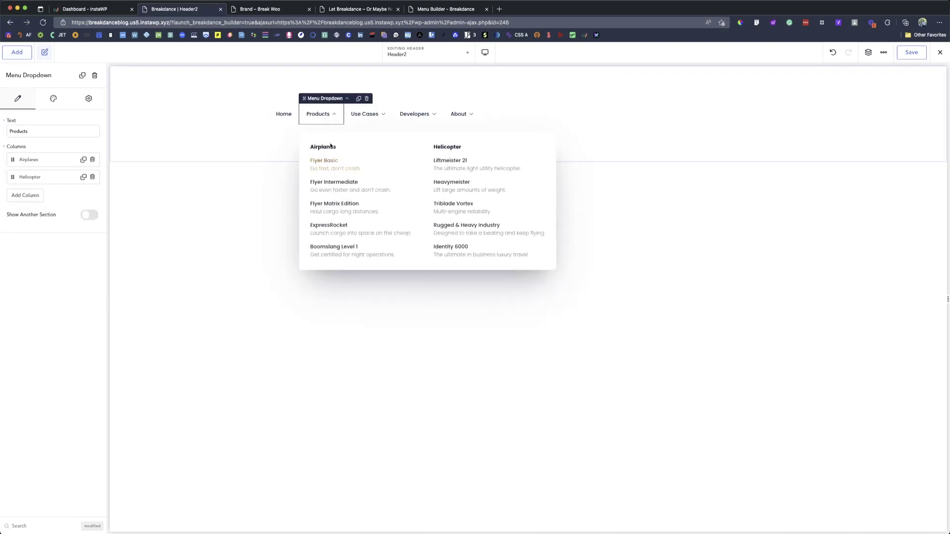
Add a third column containing a Link item to the Products dropdown.
click(22, 196)
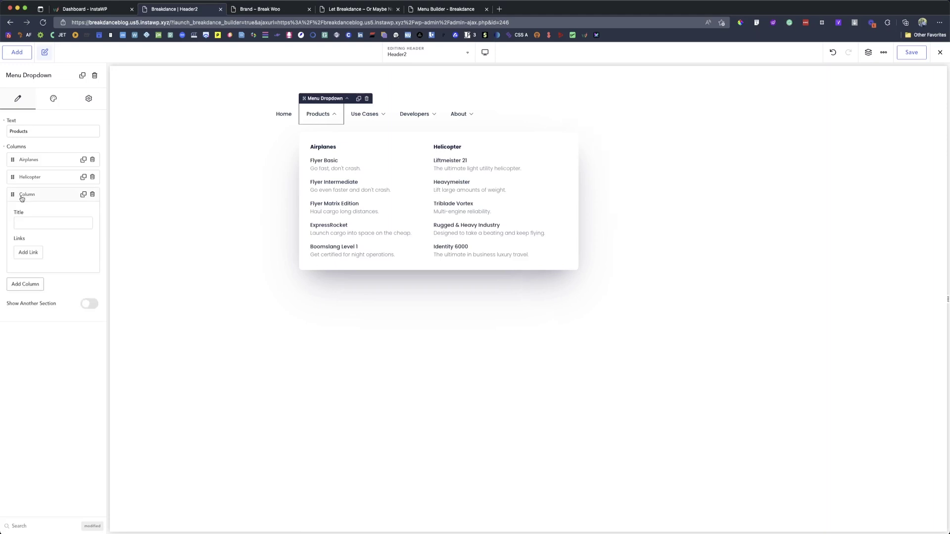
click(28, 253)
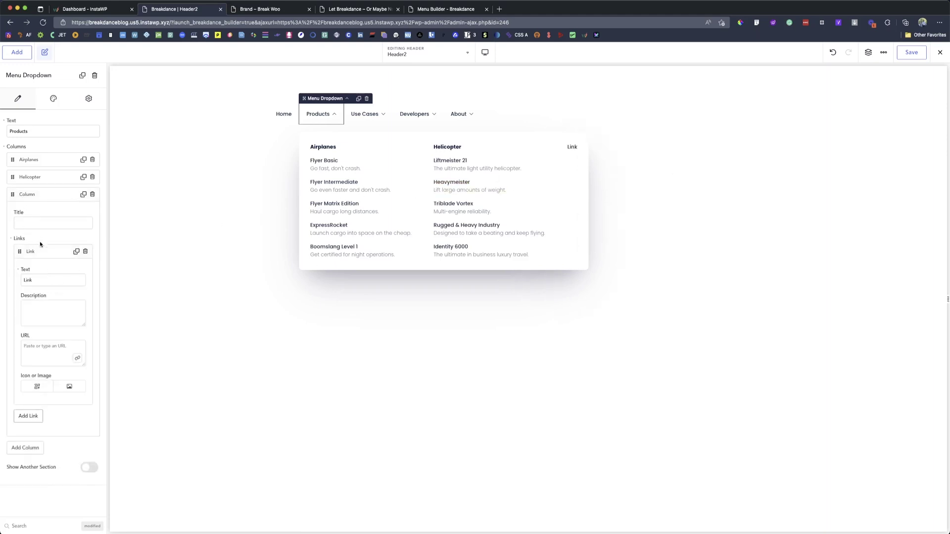
click(31, 253)
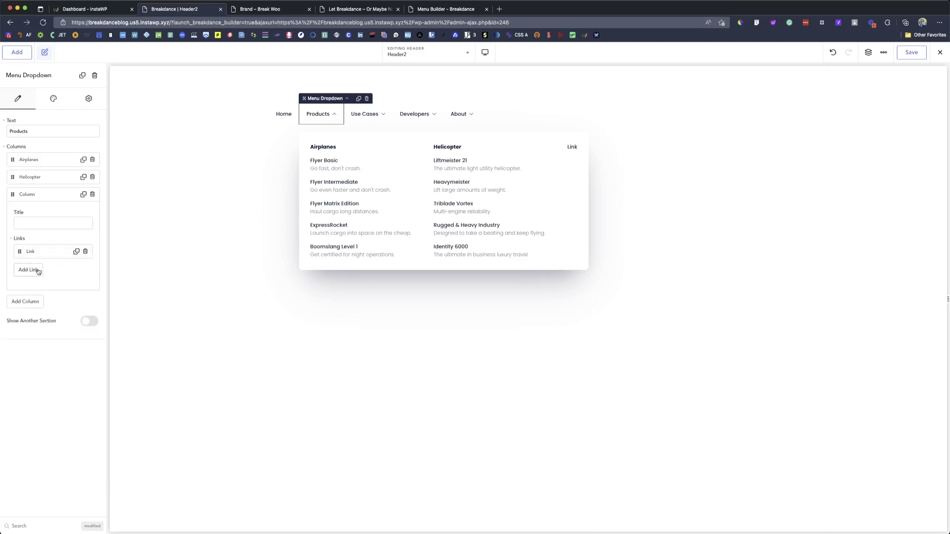
click(49, 254)
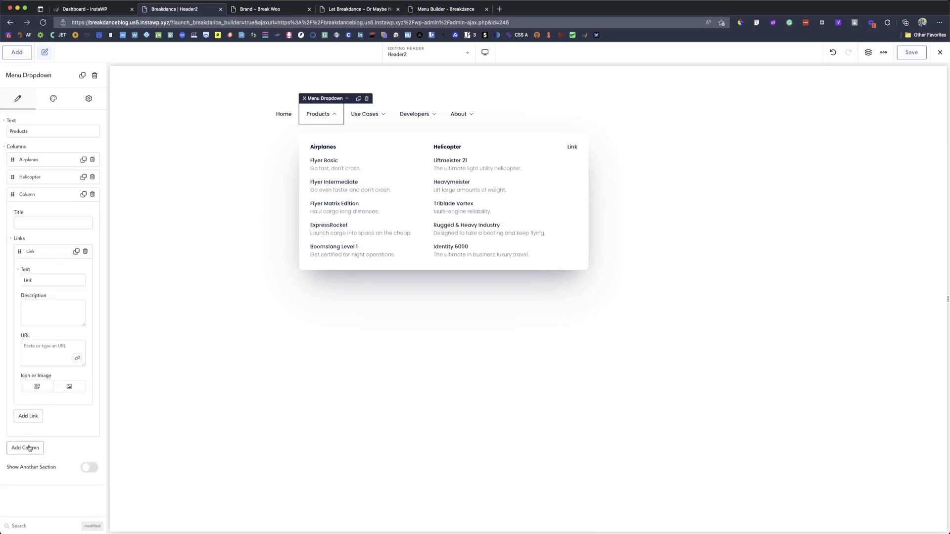
Enable Show Another Section, give it two columns, and add a Link to it.
click(89, 467)
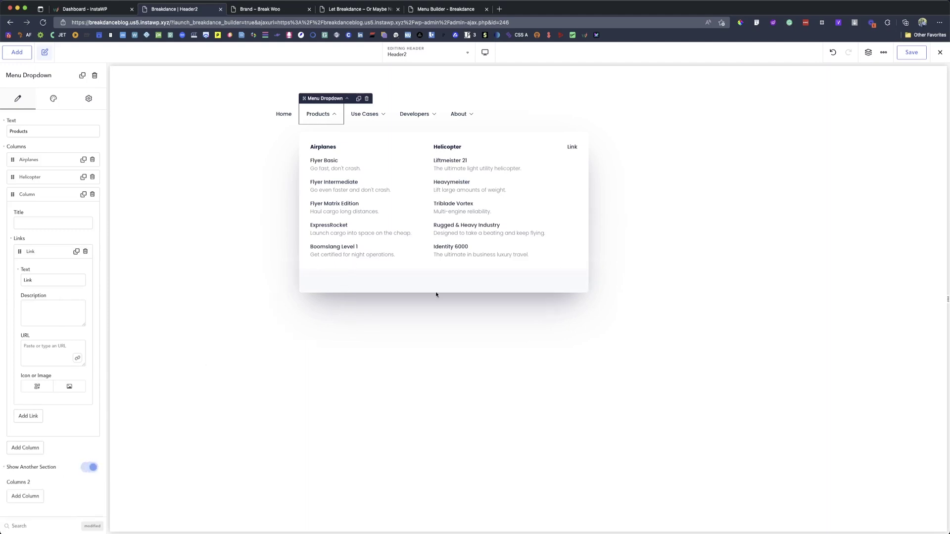
click(28, 497)
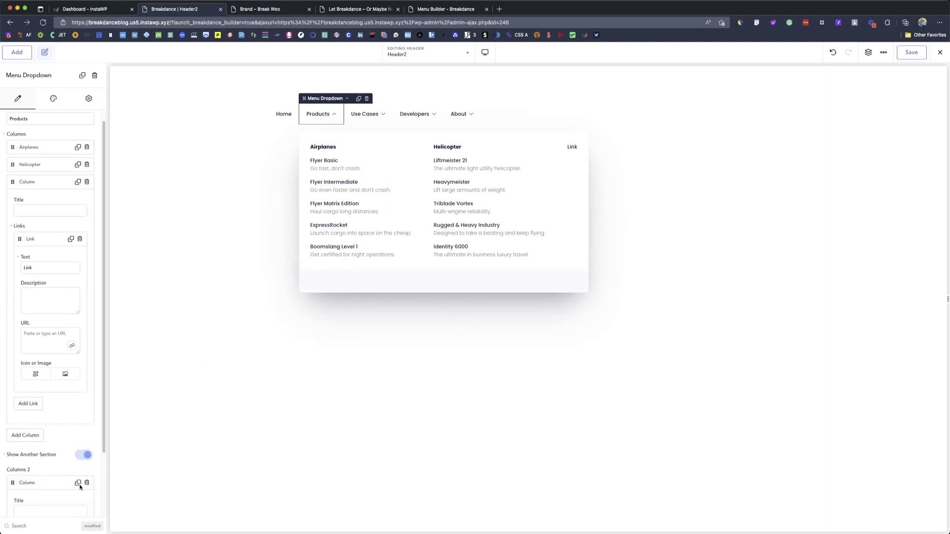
click(26, 498)
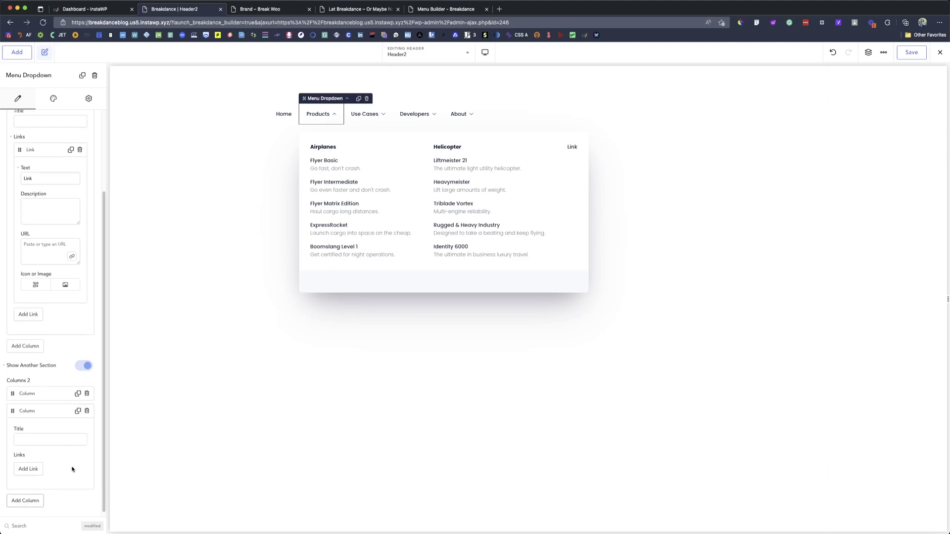
click(28, 464)
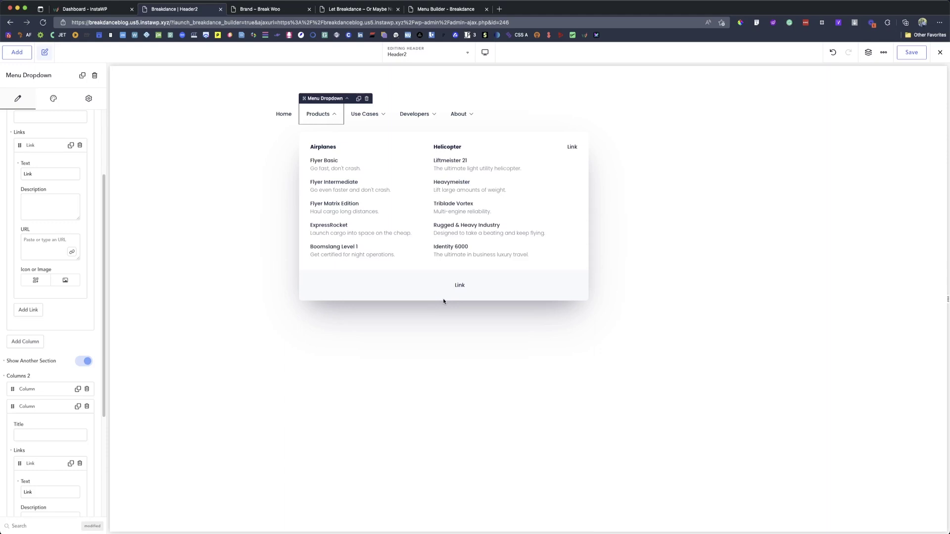
click(17, 52)
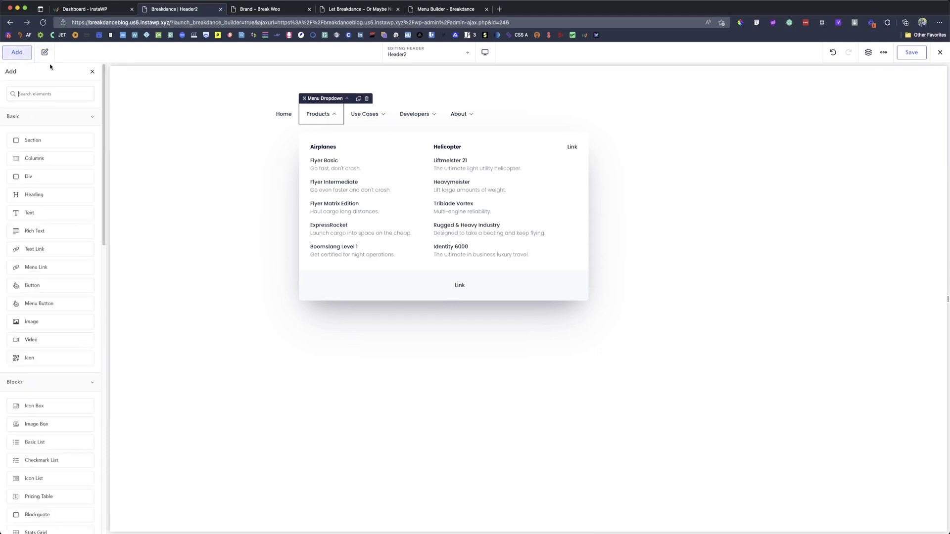
Drag a Heading toward the header, reselect the dropdown's lower section, then go to the Menu Builder page.
drag(40, 195, 347, 125)
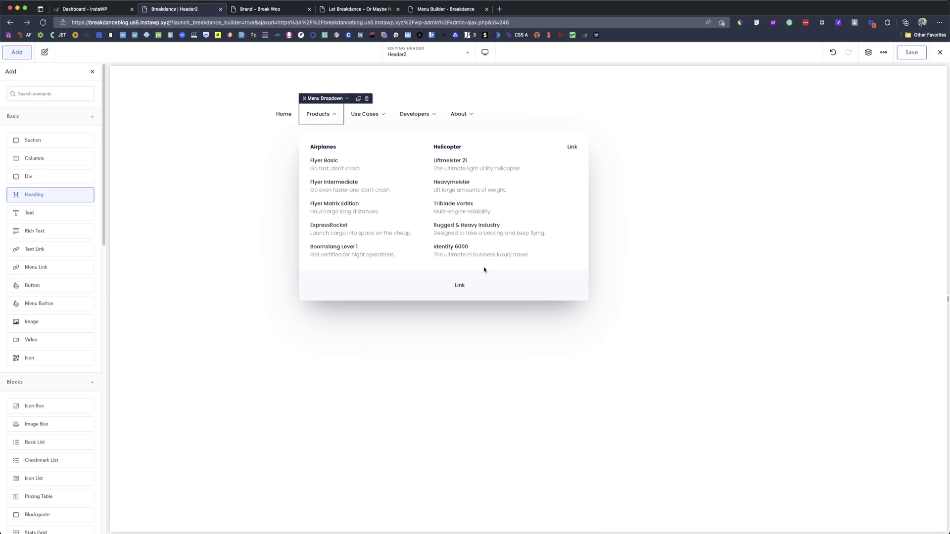
click(462, 286)
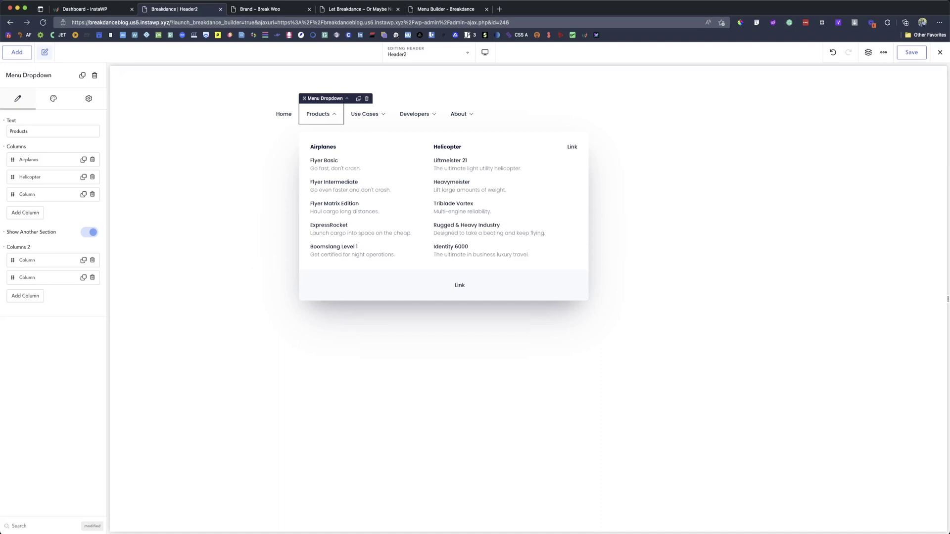
key(super+5)
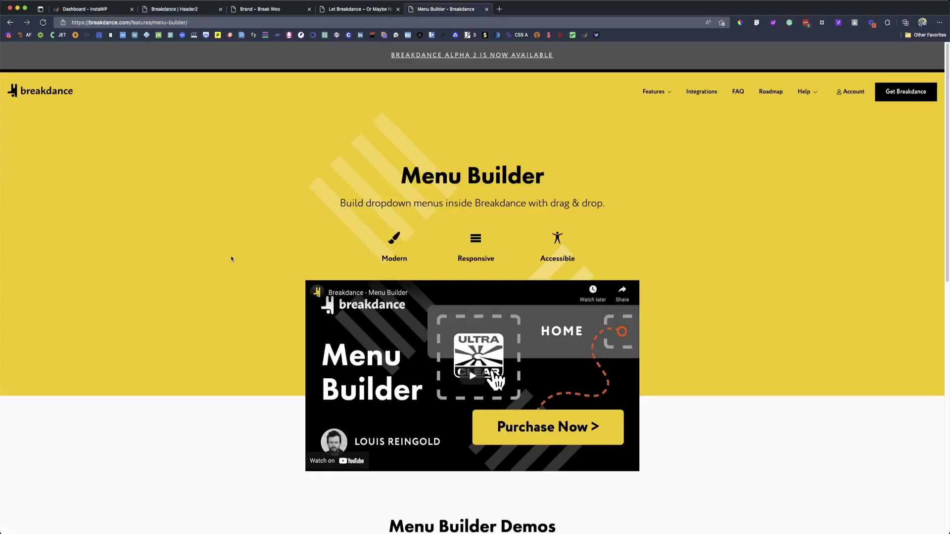
Reload the browser to show breakdance.com's homepage with the product overview video.
key(super+r)
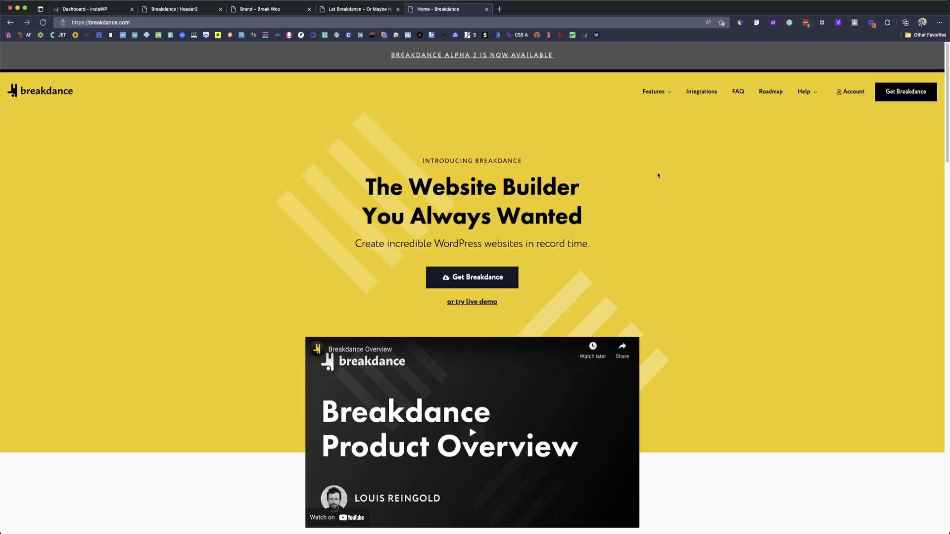
scroll(752, 208, down, 6)
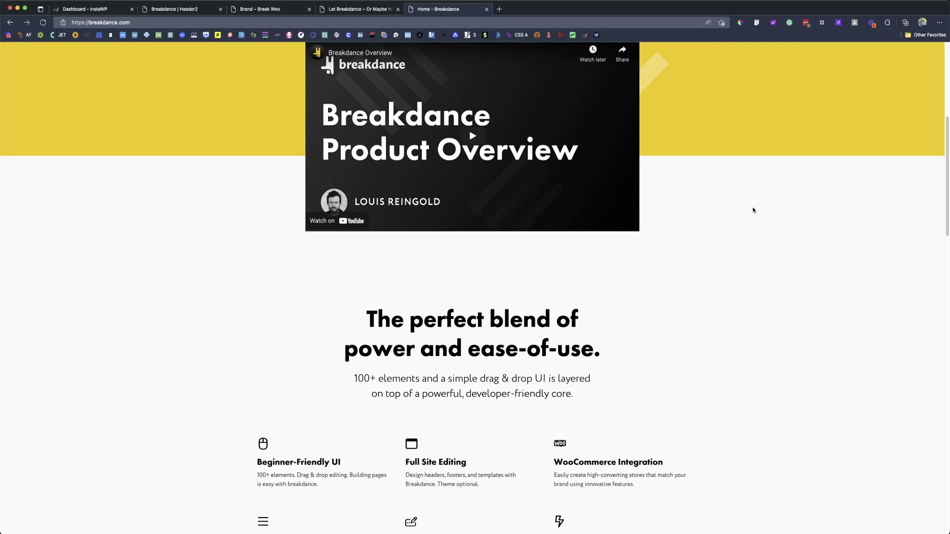
scroll(754, 211, up, 3)
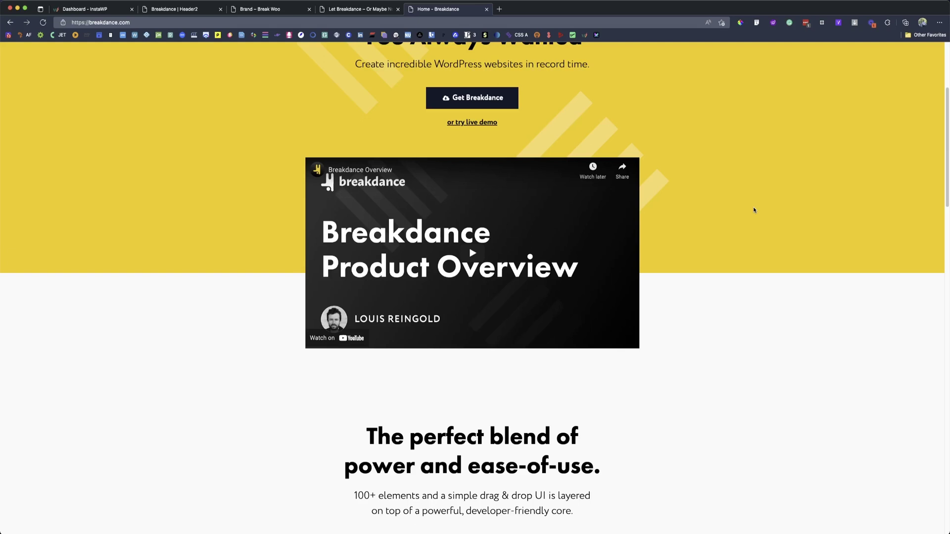
scroll(753, 209, up, 4)
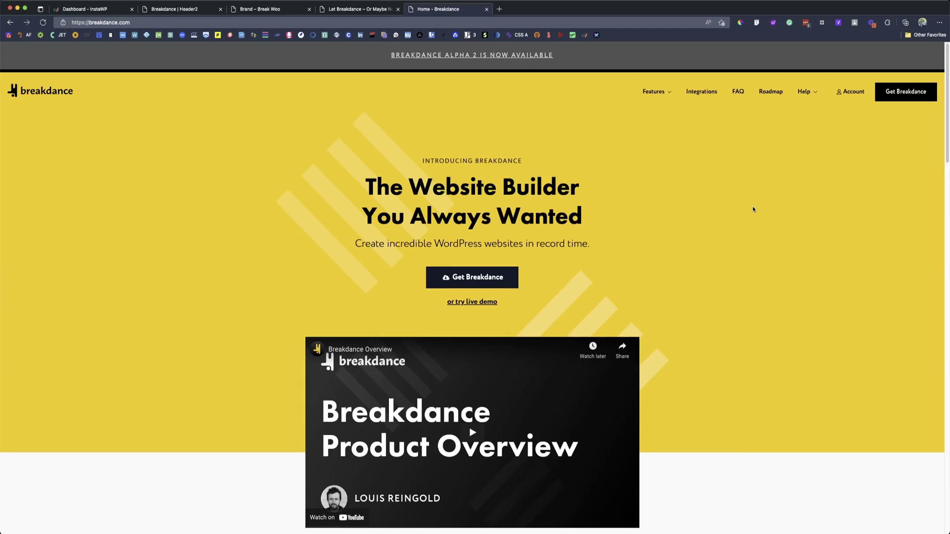